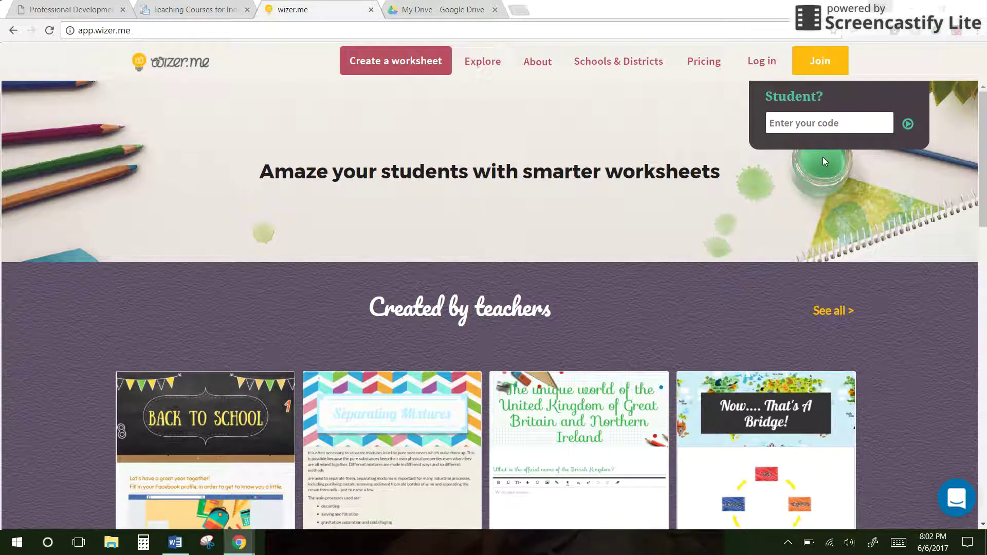
# Start creating a free teacher account from the site's join page
pyautogui.click(811, 62)
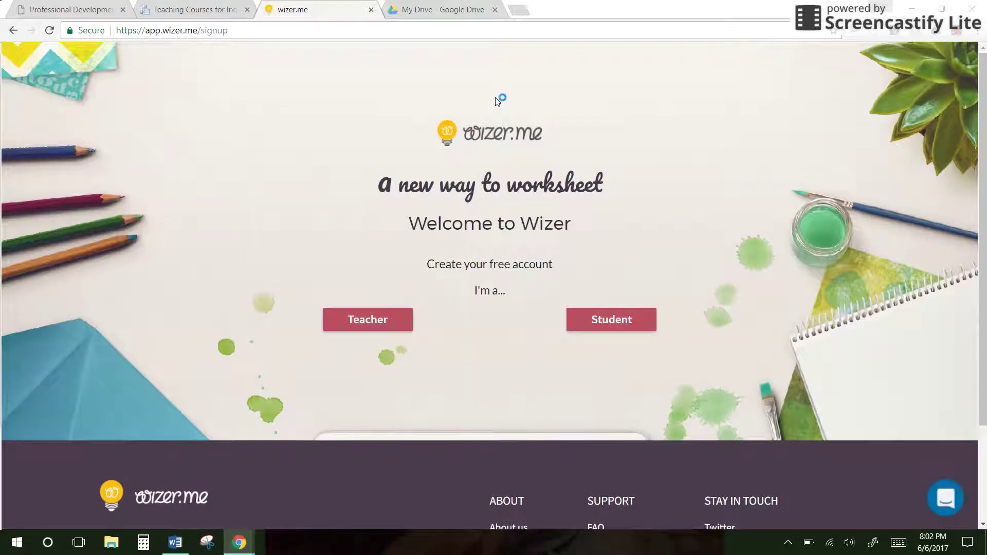
pyautogui.click(360, 323)
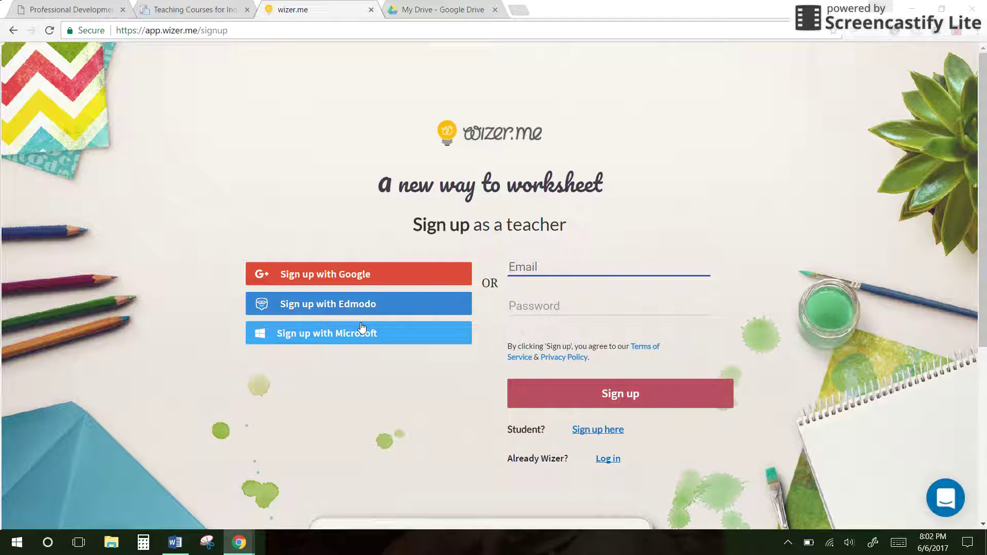
pyautogui.click(361, 329)
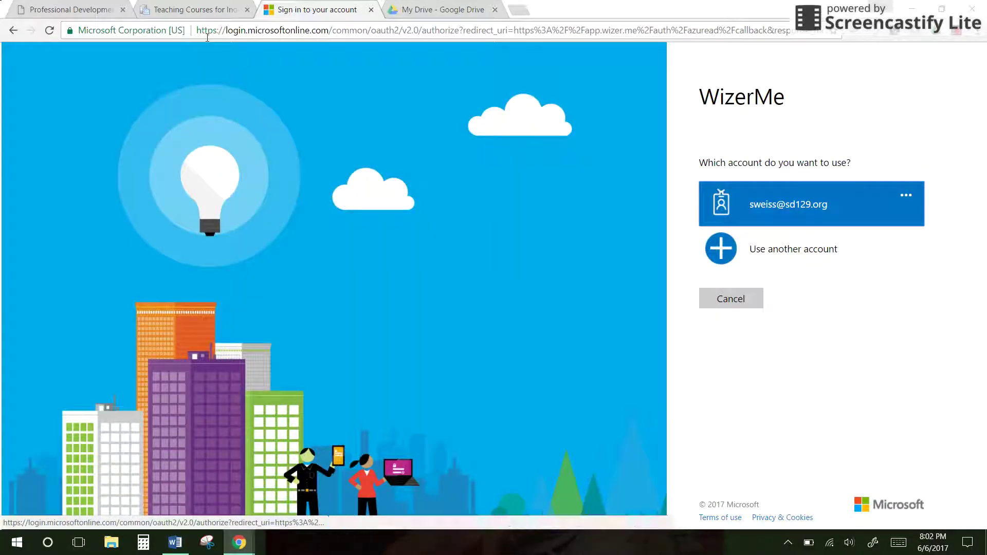
pyautogui.click(13, 31)
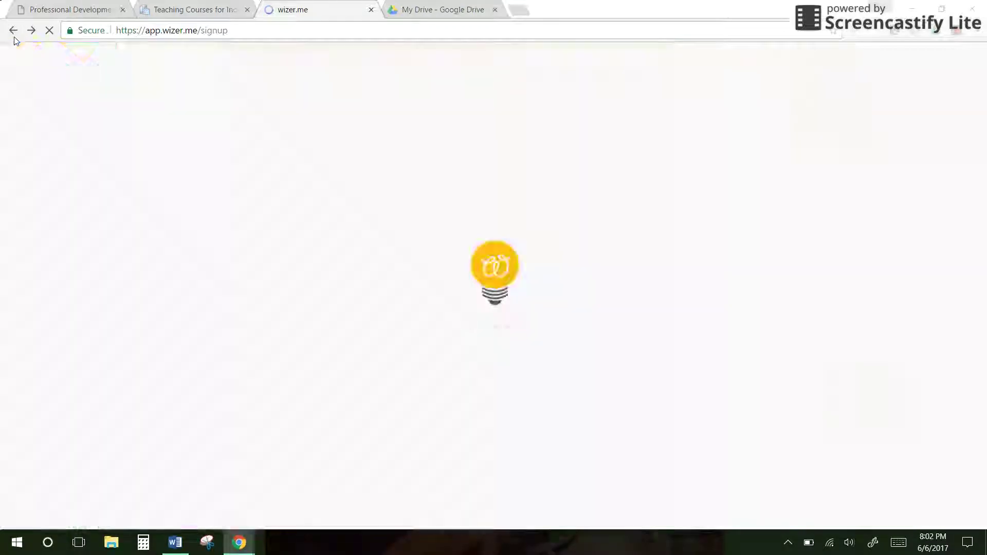
pyautogui.click(355, 322)
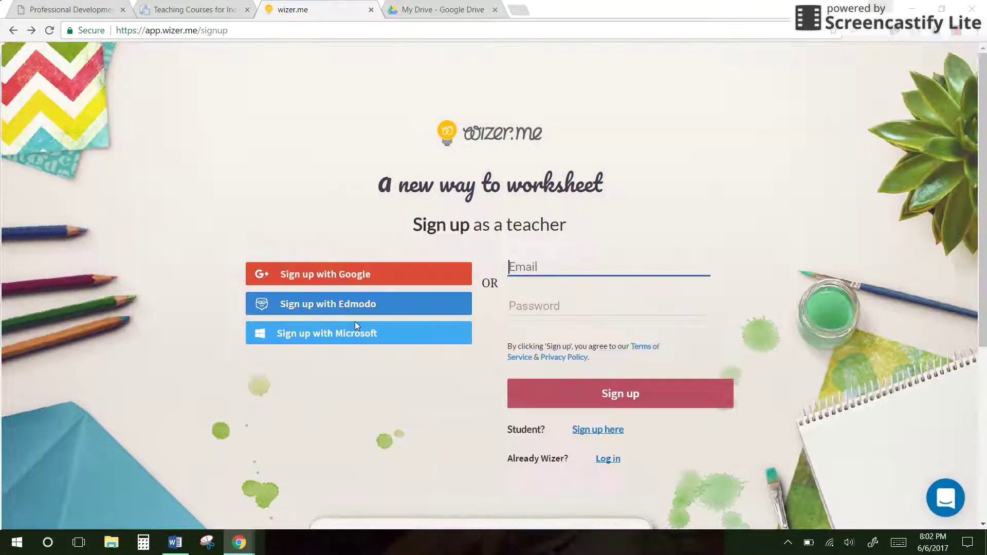
# Sign up with Google, choosing the teacher's school account
pyautogui.click(344, 276)
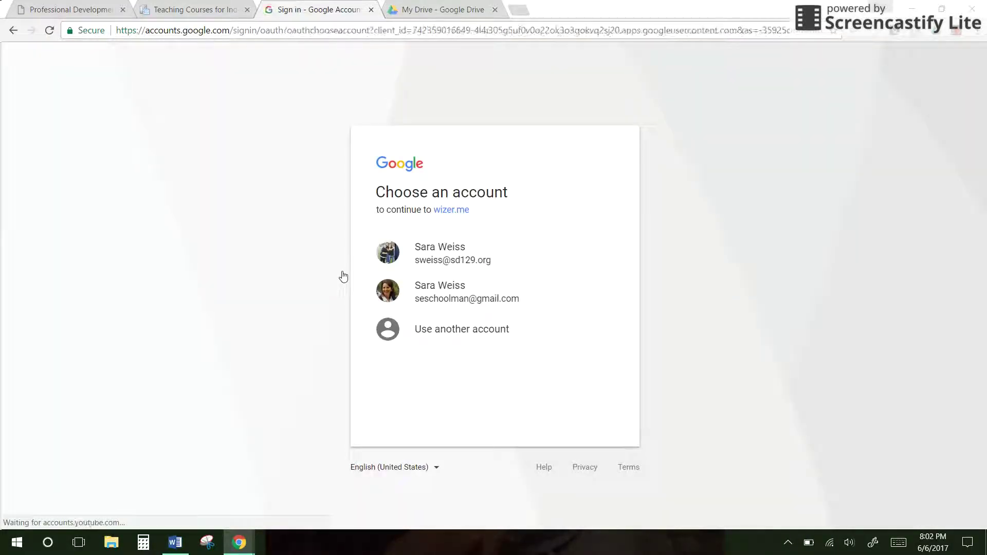
pyautogui.click(449, 256)
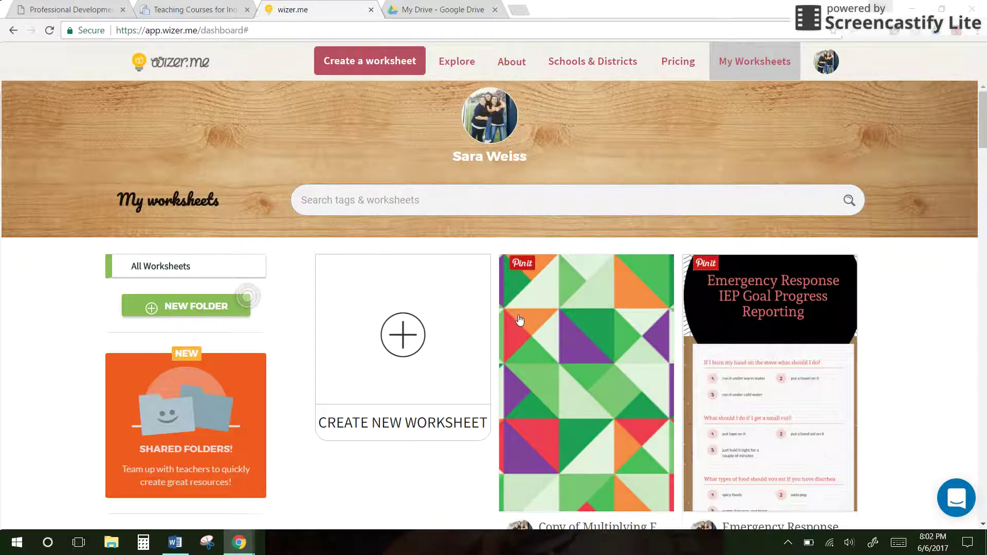
# Look through the existing worksheets on the My Worksheets dashboard
pyautogui.scroll(-1, 519, 320)
pyautogui.scroll(-1, 613, 384)
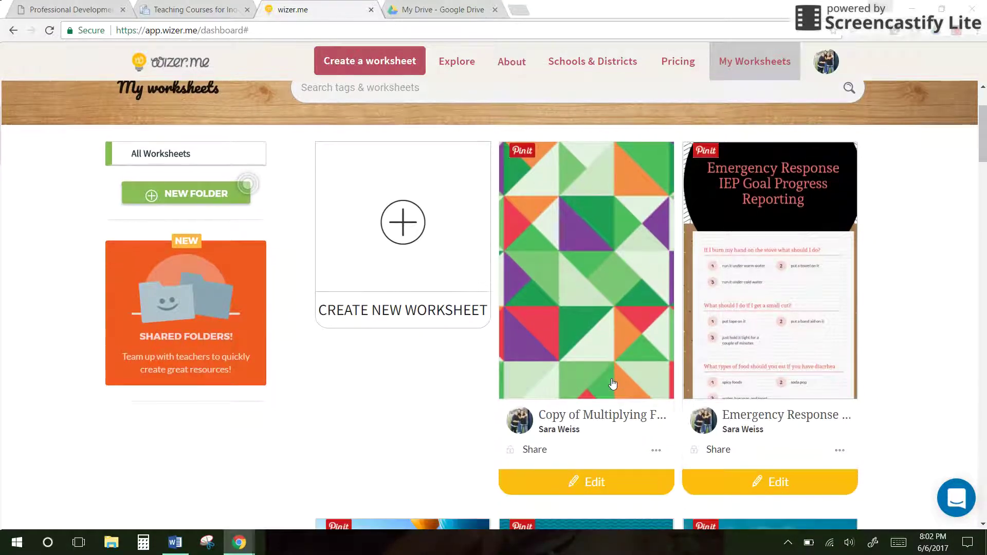
pyautogui.scroll(-8, 613, 384)
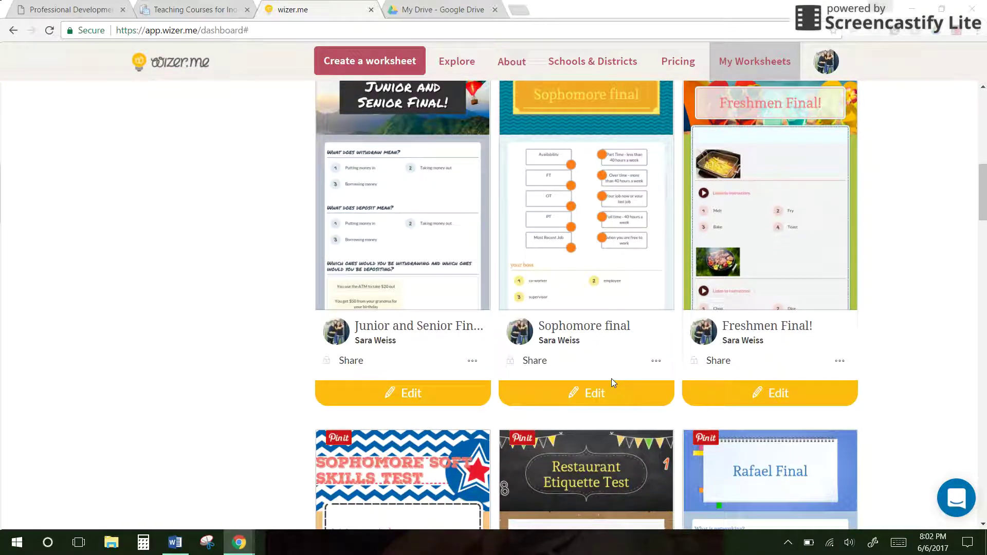
pyautogui.scroll(-2, 612, 382)
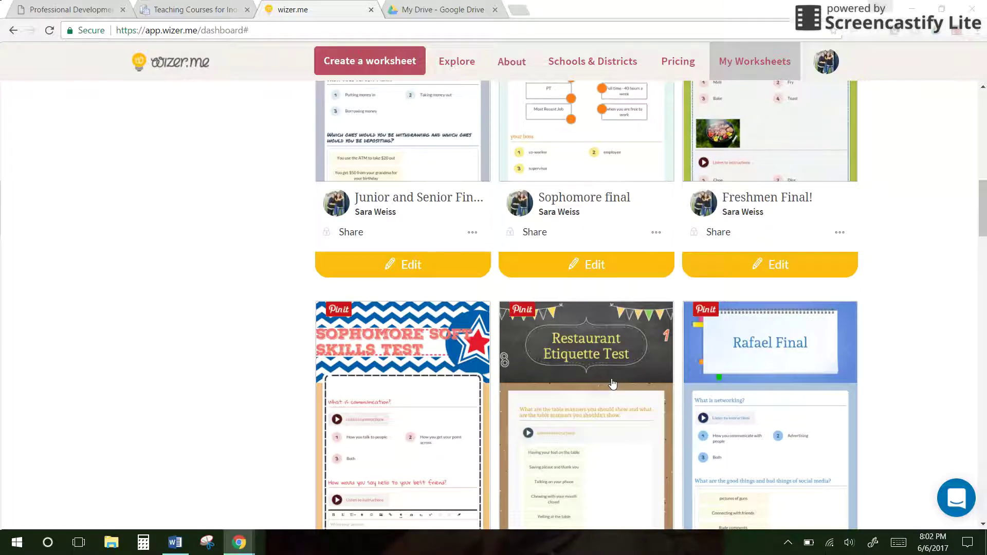
pyautogui.scroll(-8, 612, 384)
pyautogui.scroll(-7, 613, 384)
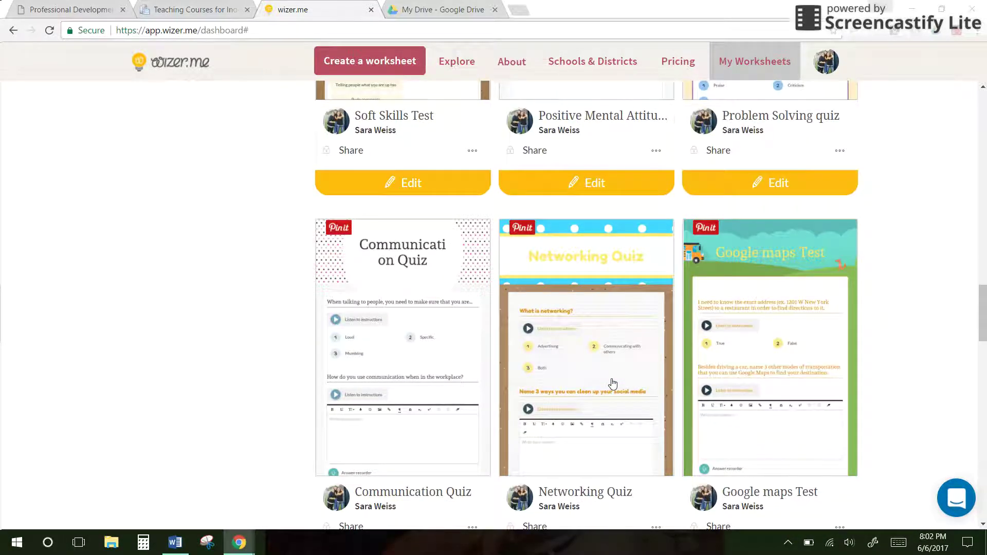
pyautogui.scroll(10, 613, 384)
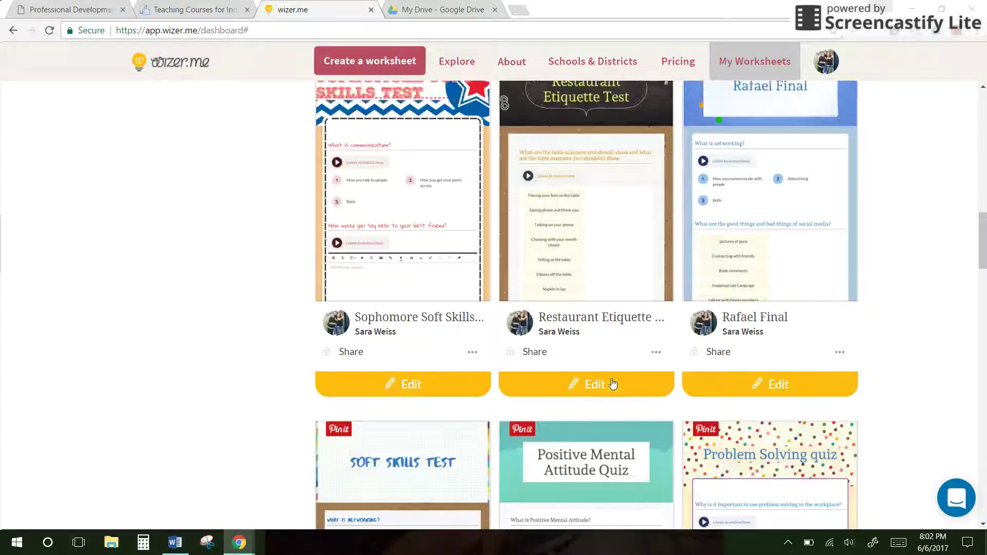
pyautogui.scroll(15, 613, 384)
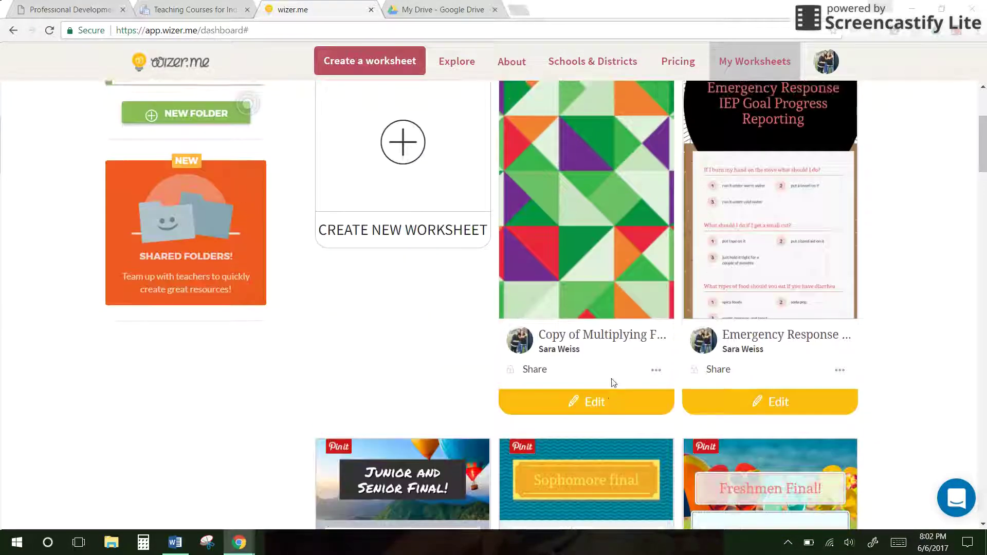
pyautogui.scroll(-3, 613, 383)
pyautogui.scroll(6, 612, 384)
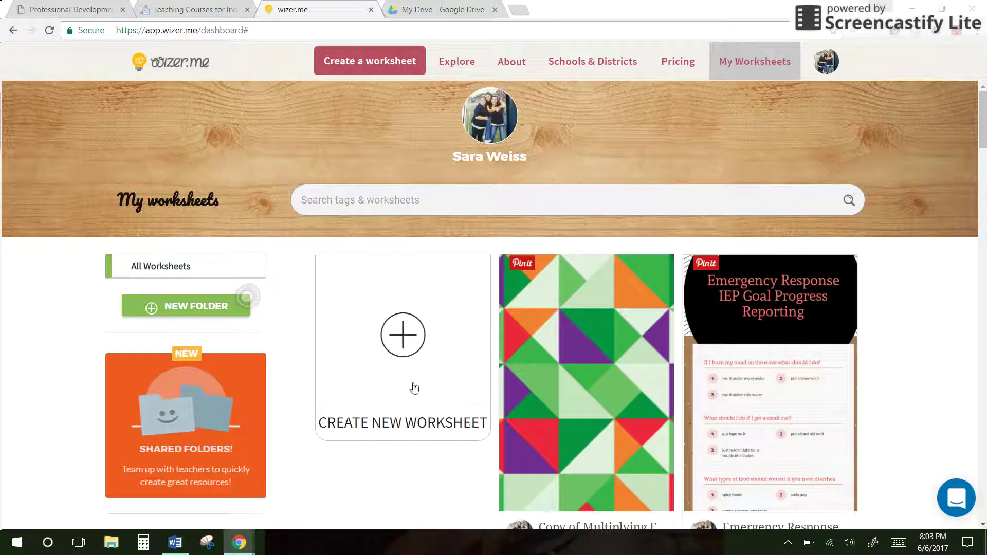
# Create a new worksheet and choose the Math design with the coral pink color and the League Gothic font
pyautogui.click(414, 330)
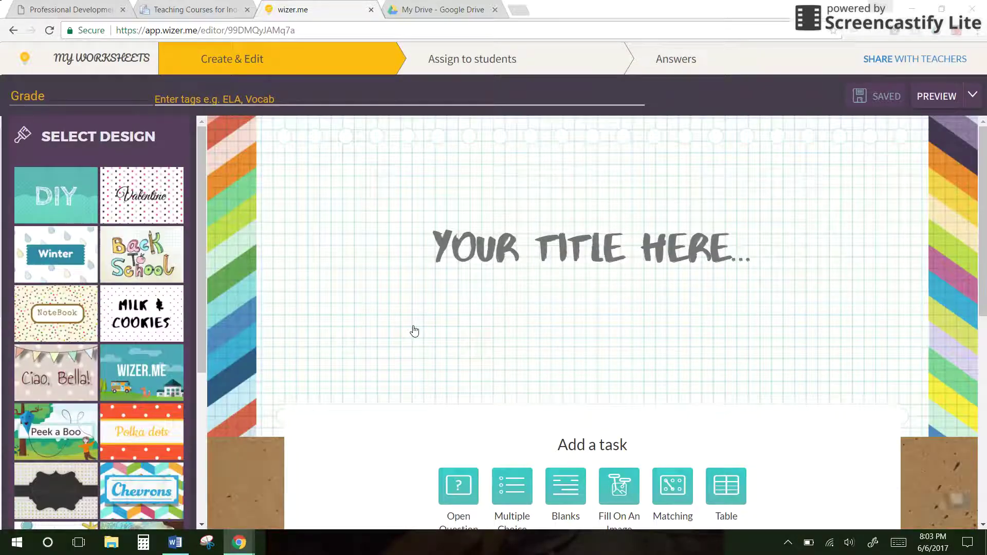
pyautogui.scroll(-5, 74, 295)
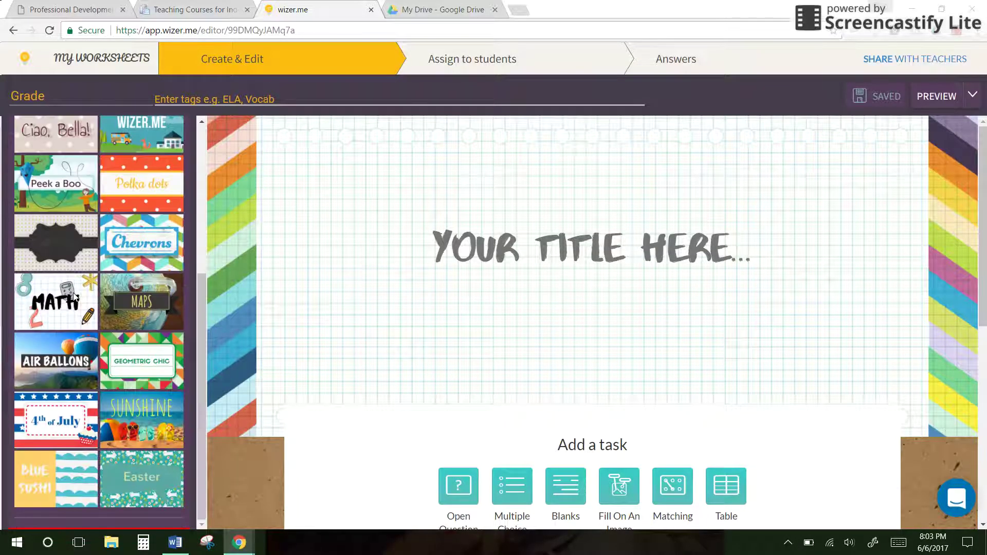
pyautogui.click(56, 293)
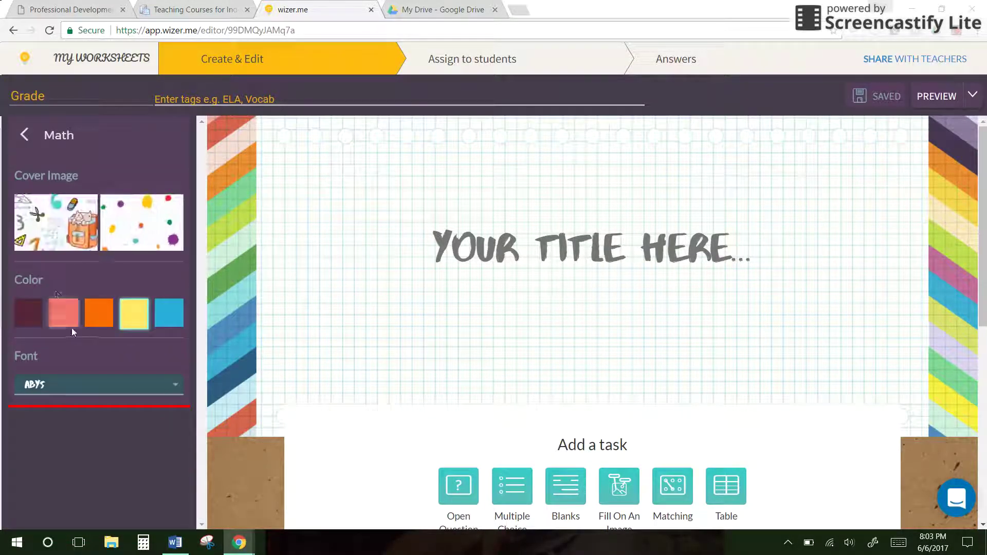
pyautogui.click(73, 305)
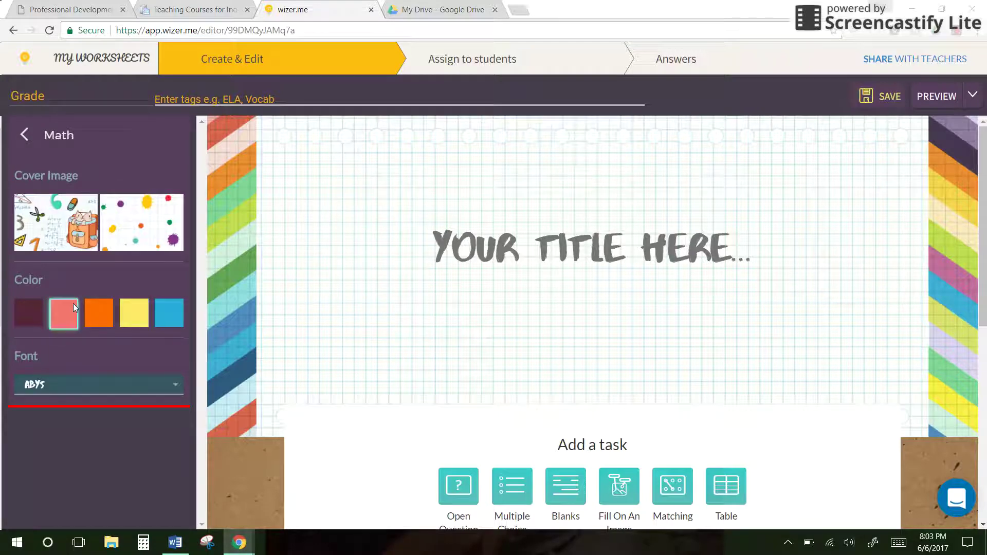
pyautogui.click(87, 384)
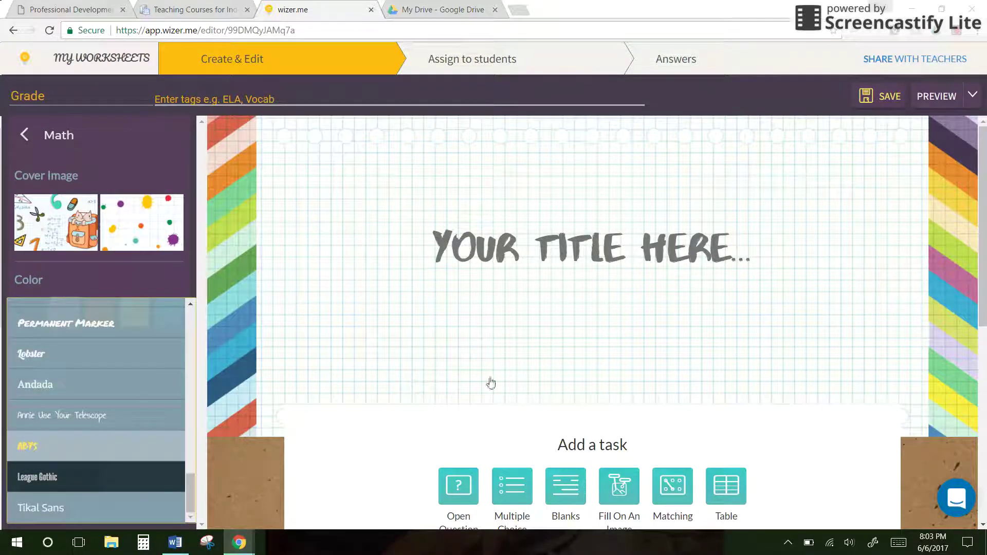
pyautogui.press('Return')
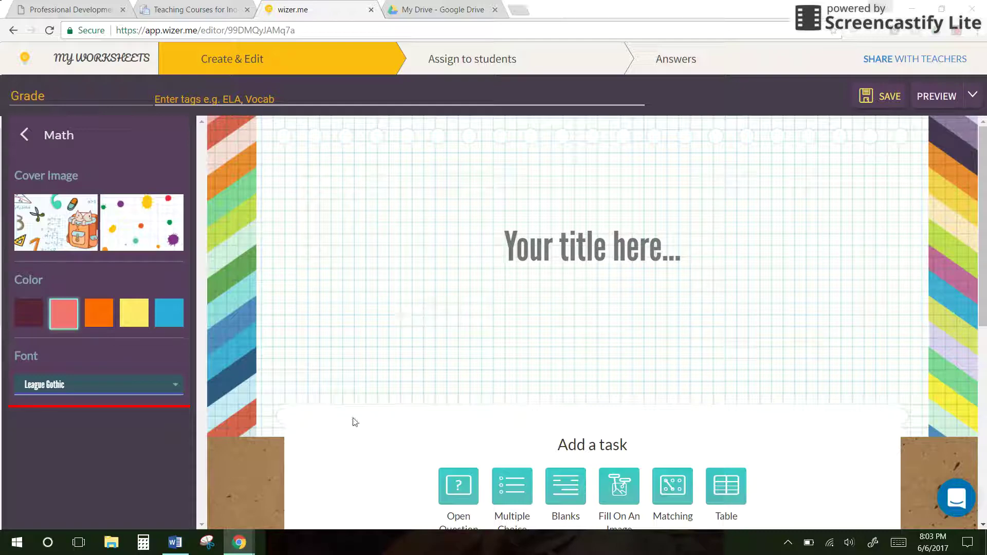
# Examine the task types that can be added, and return to My Worksheets without saving the new worksheet
pyautogui.scroll(-4, 355, 422)
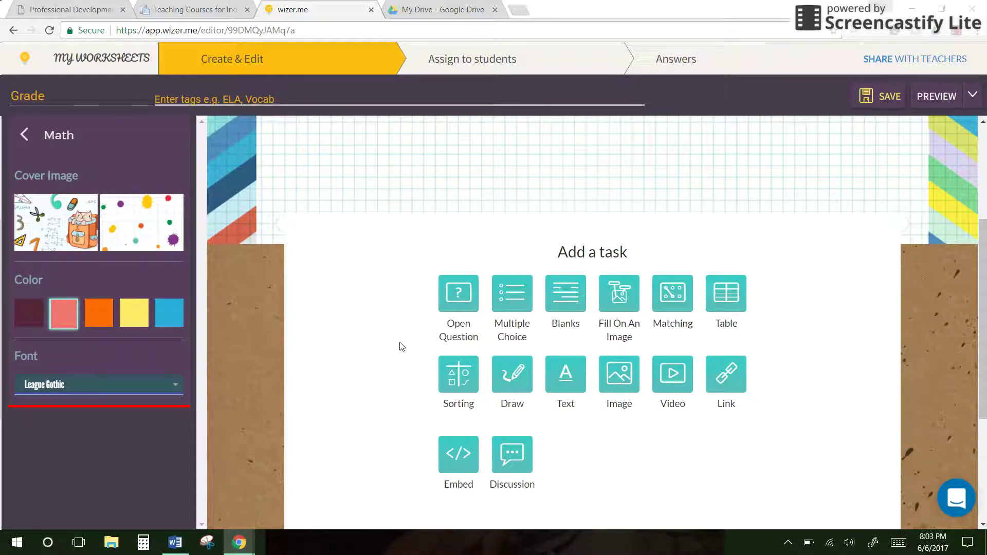
pyautogui.scroll(-1, 402, 346)
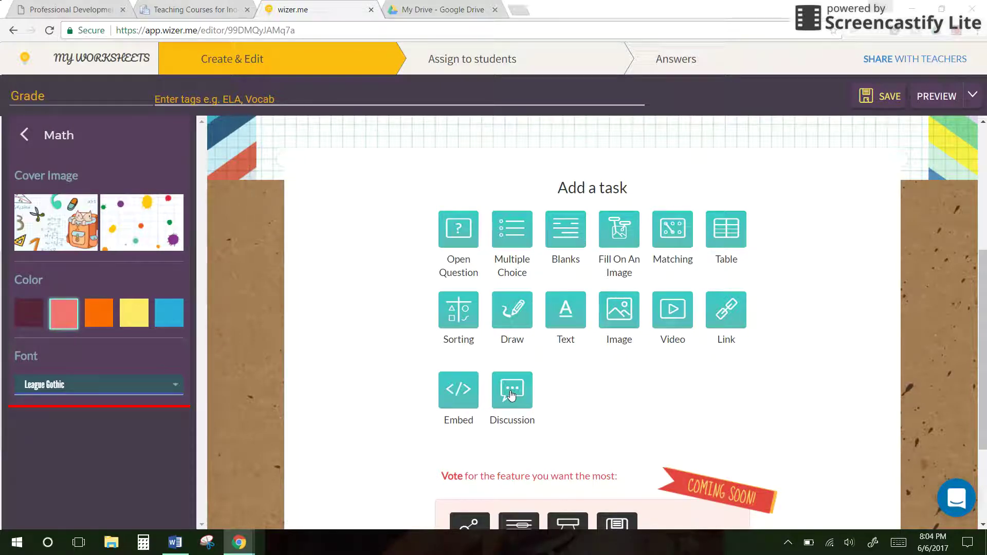
pyautogui.scroll(5, 640, 385)
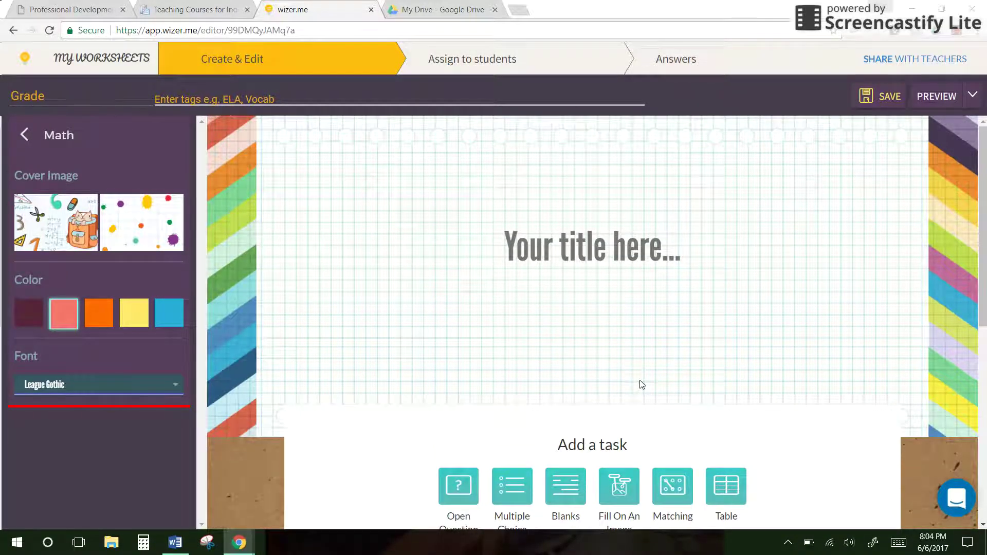
pyautogui.click(111, 62)
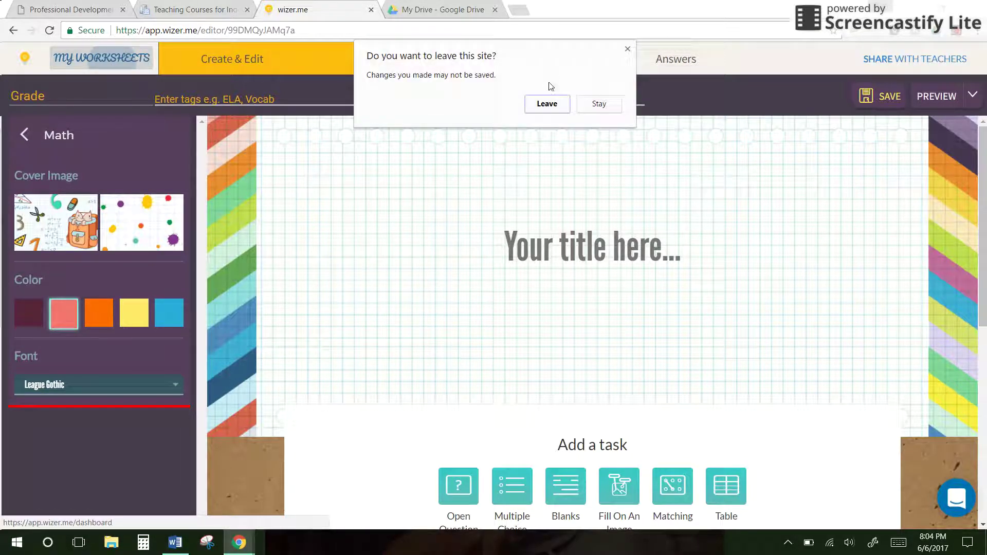
pyautogui.click(545, 106)
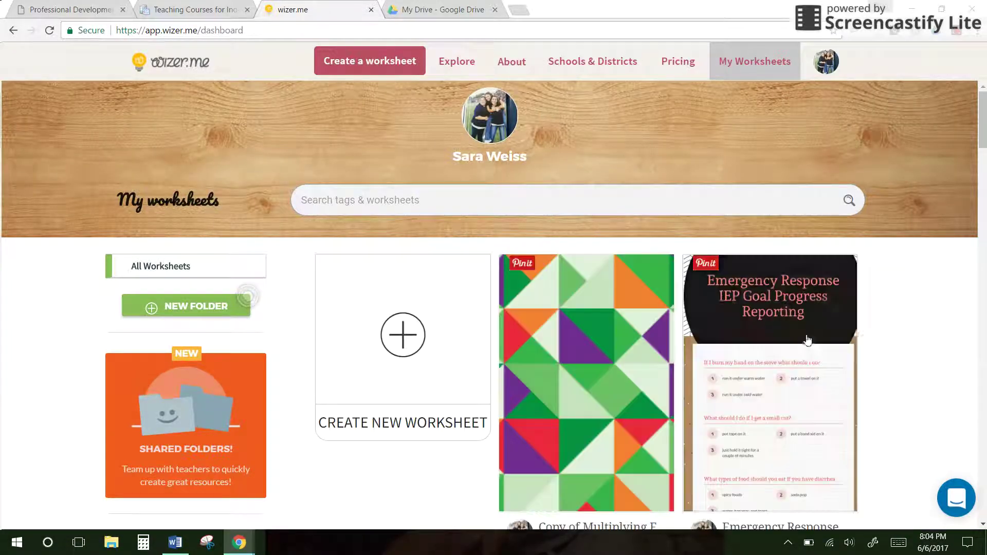
# Open the Freshmen Final! worksheet from My Worksheets in the editor
pyautogui.scroll(-2, 875, 357)
pyautogui.scroll(-3, 877, 359)
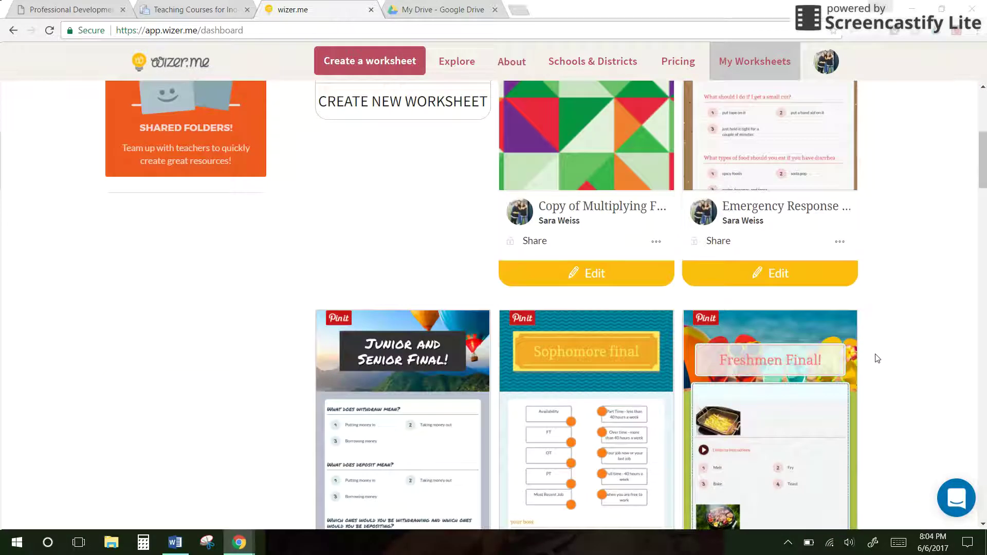
pyautogui.scroll(-2, 877, 359)
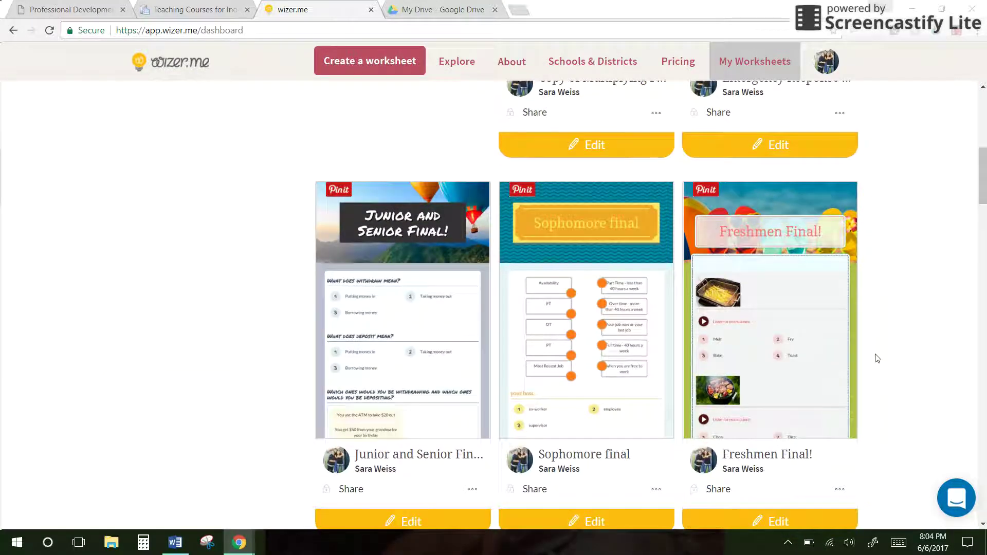
pyautogui.scroll(-1, 877, 359)
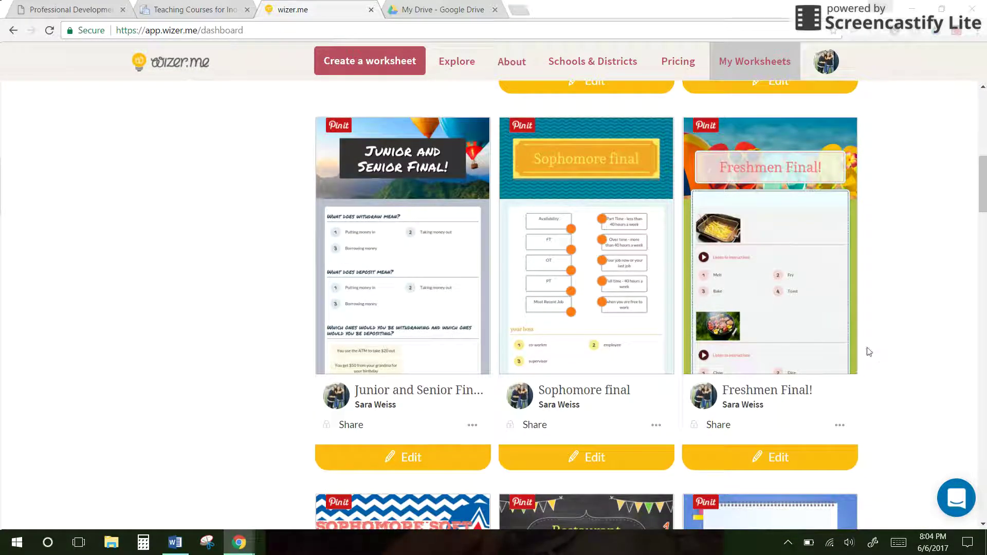
pyautogui.click(791, 179)
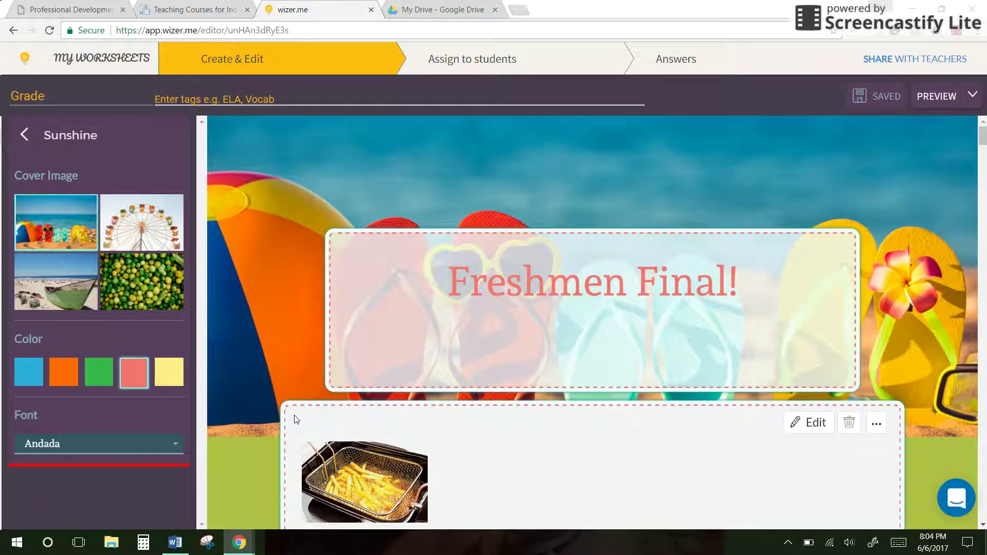
# Examine the picture-based multiple-choice questions with recorded audio in the Freshmen Final! worksheet
pyautogui.scroll(-1, 901, 313)
pyautogui.scroll(-5, 901, 313)
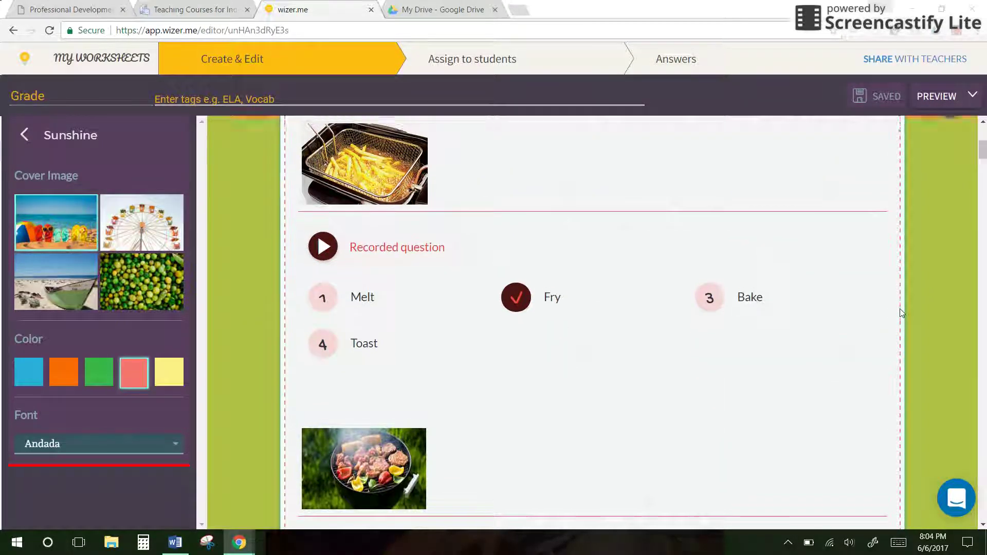
pyautogui.scroll(1, 901, 313)
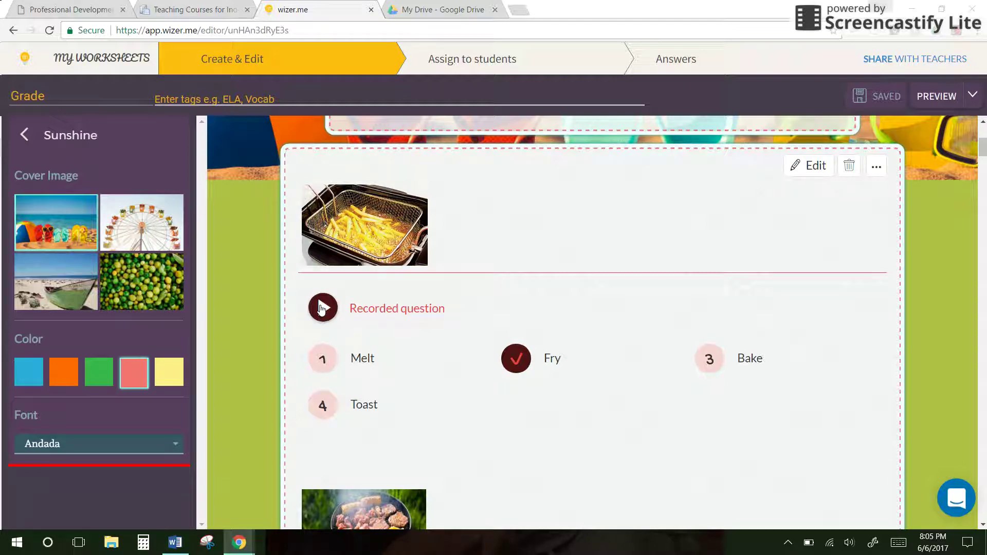
pyautogui.scroll(1, 321, 309)
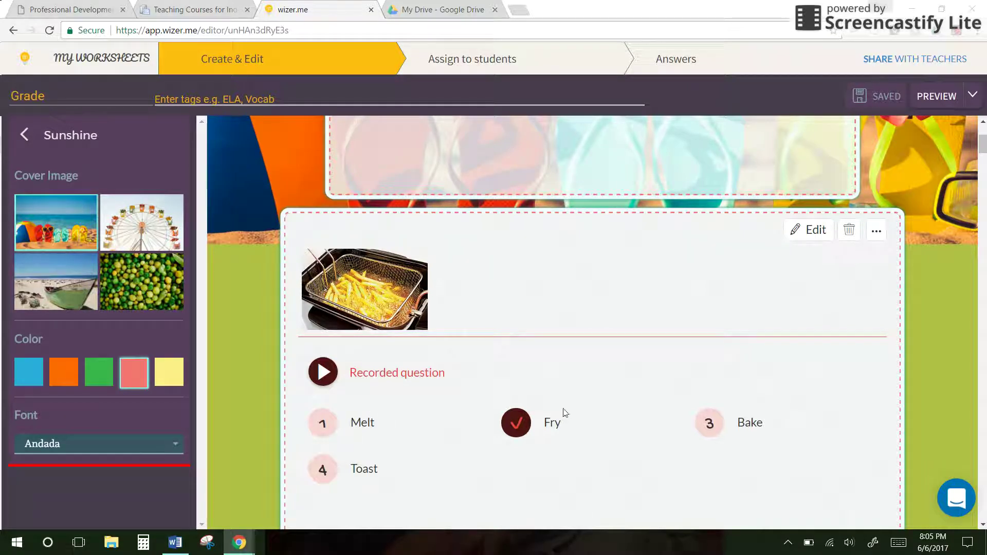
pyautogui.scroll(-1, 730, 425)
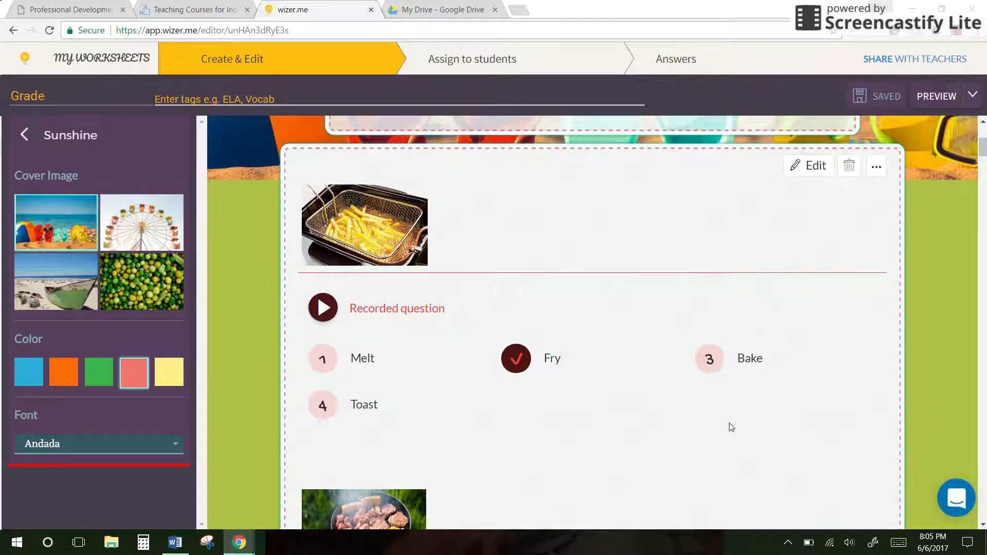
pyautogui.scroll(-6, 730, 425)
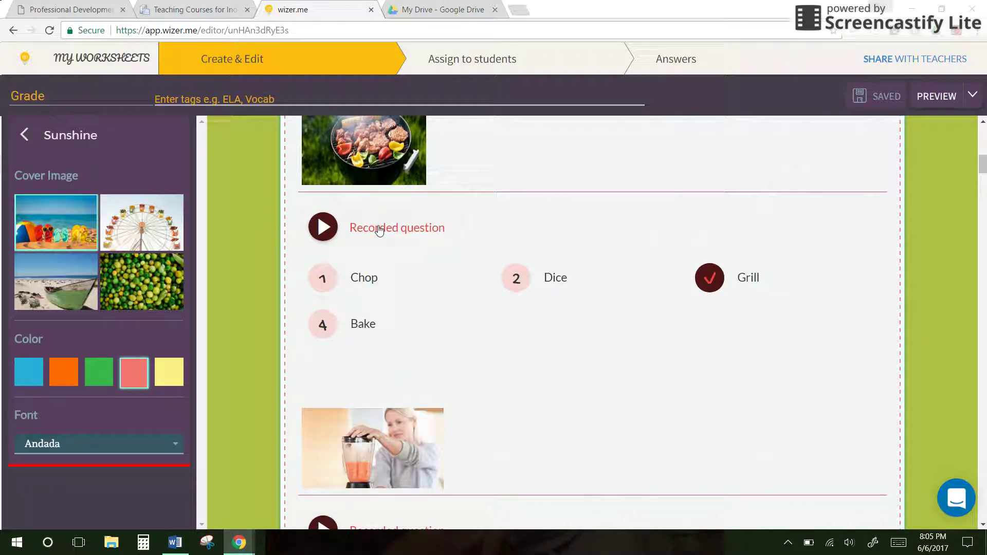
pyautogui.scroll(6, 505, 249)
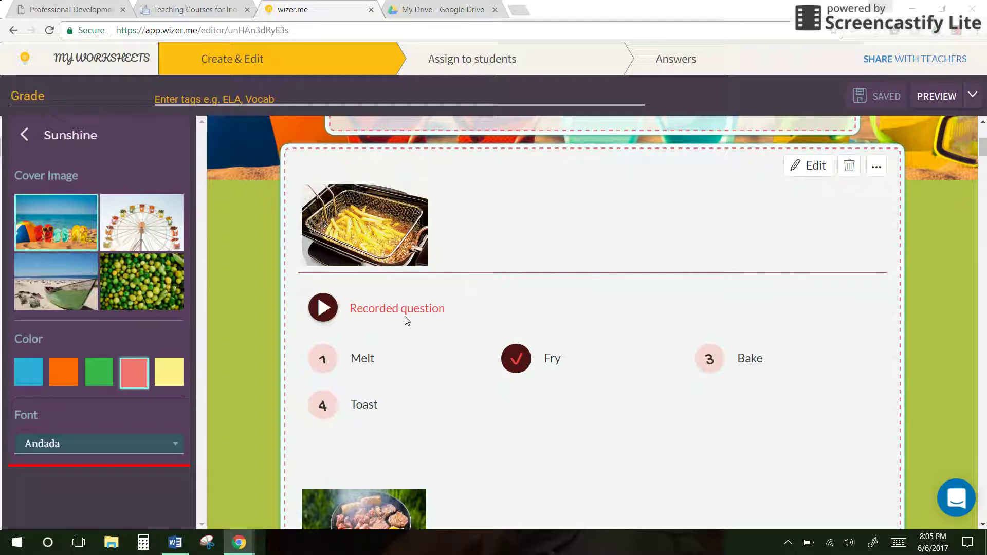
# Review the cooking-term questions on frying, grilling, blending and peeling in the Freshmen Final! worksheet
pyautogui.scroll(-3, 457, 379)
pyautogui.scroll(-1, 457, 381)
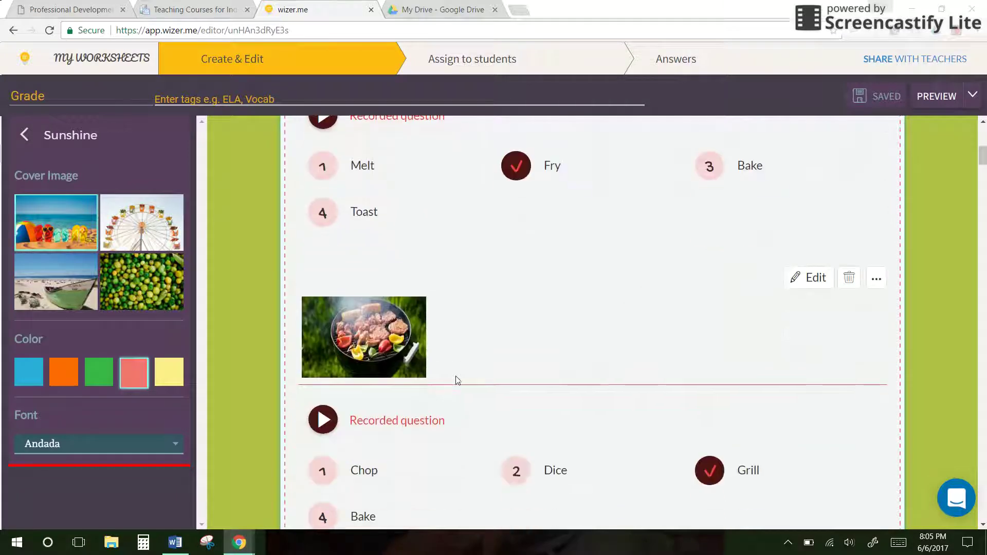
pyautogui.scroll(-2, 442, 422)
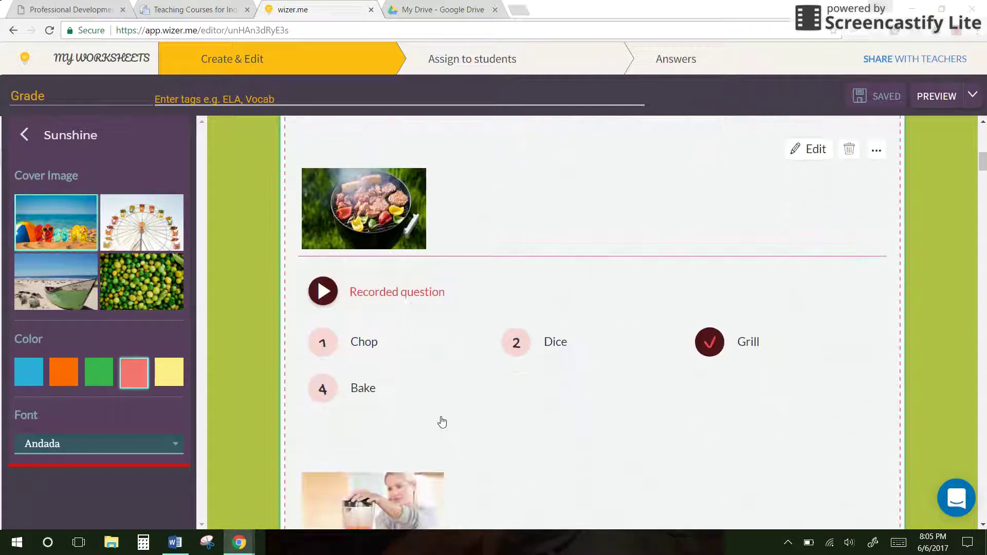
pyautogui.scroll(-1, 443, 421)
pyautogui.scroll(-9, 442, 421)
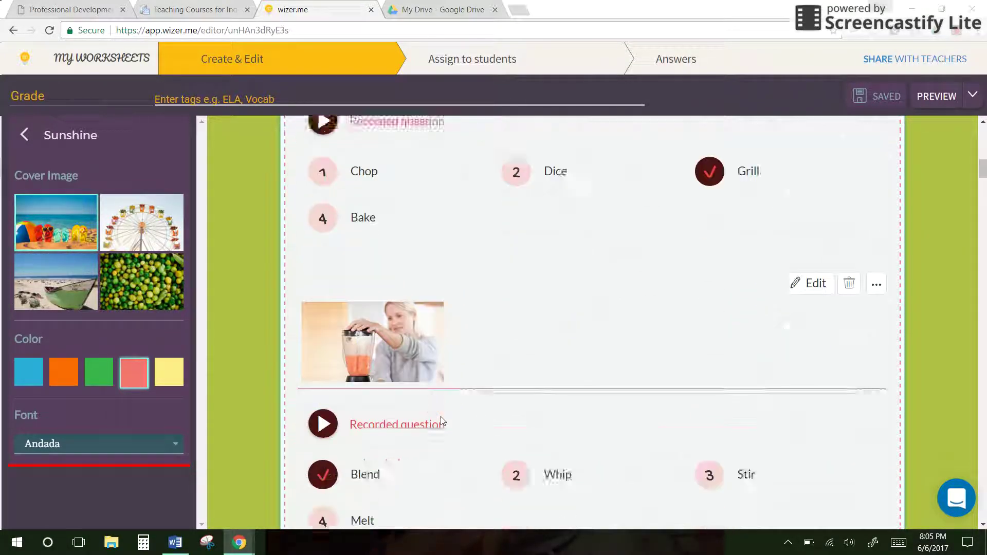
pyautogui.scroll(-2, 443, 422)
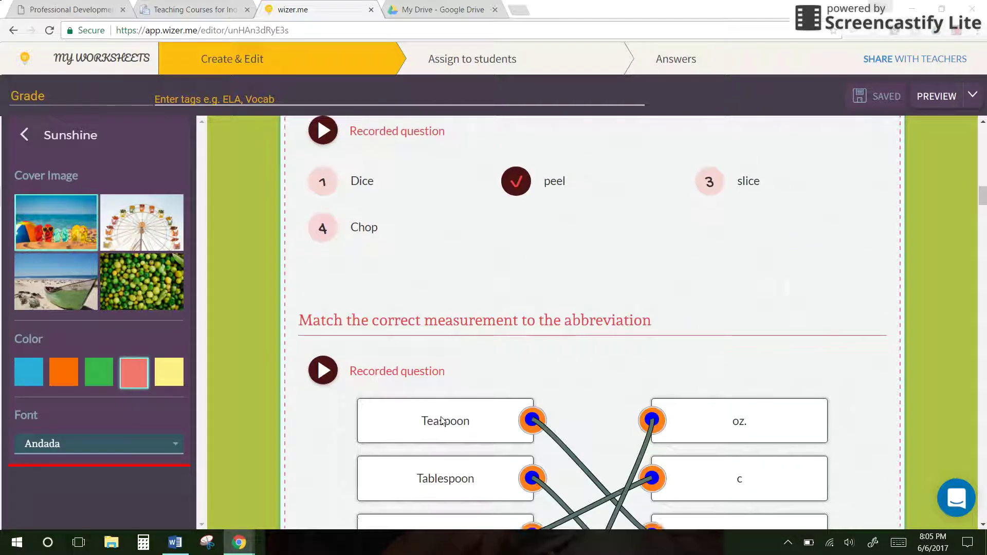
# Examine the measurement-abbreviation matching task and the questions comparing measurement sizes
pyautogui.scroll(-3, 559, 385)
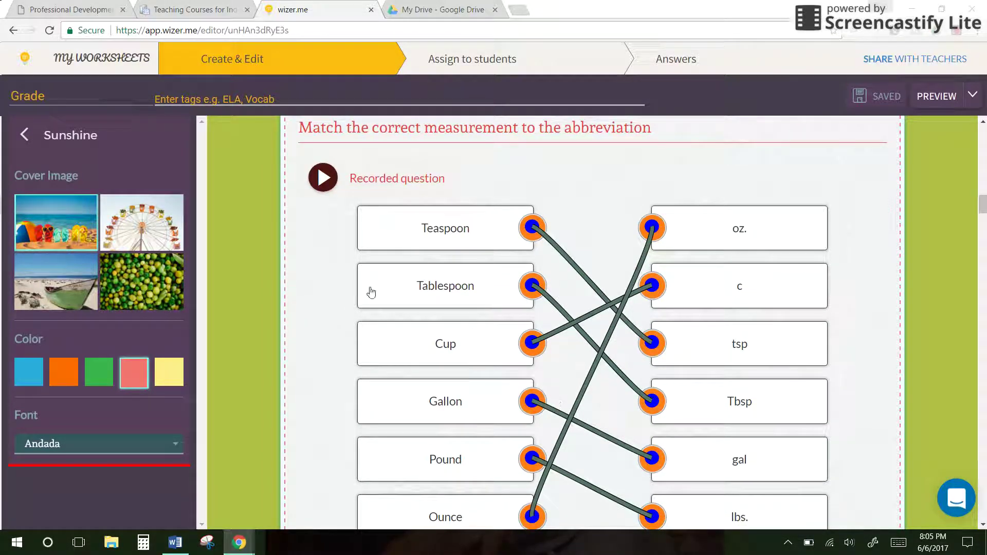
pyautogui.scroll(-1, 510, 355)
pyautogui.scroll(-5, 509, 355)
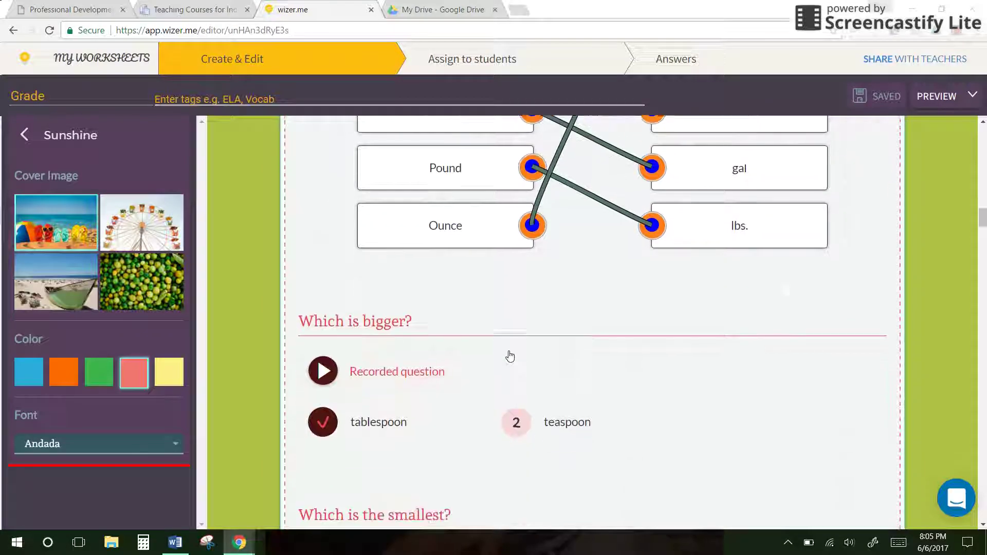
pyautogui.scroll(-3, 510, 355)
pyautogui.scroll(-6, 510, 354)
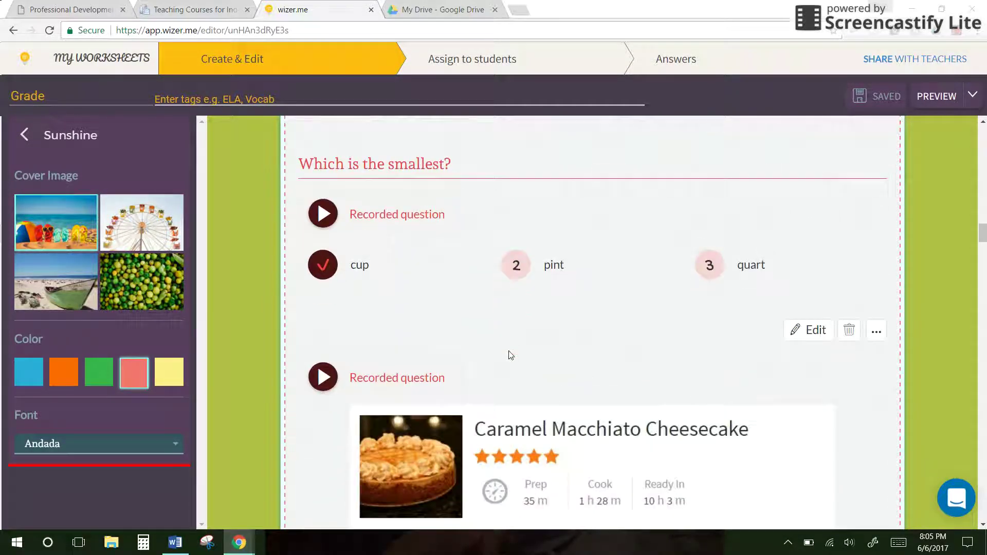
# Compare the Caramel Macchiato Cheesecake recipe with the matching task on ingredient amounts
pyautogui.scroll(-2, 511, 355)
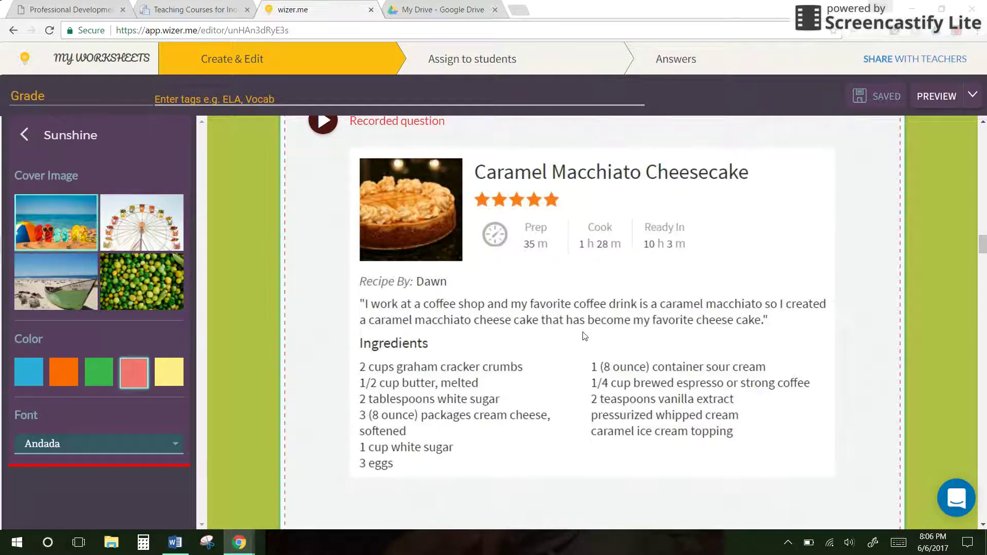
pyautogui.scroll(-4, 584, 337)
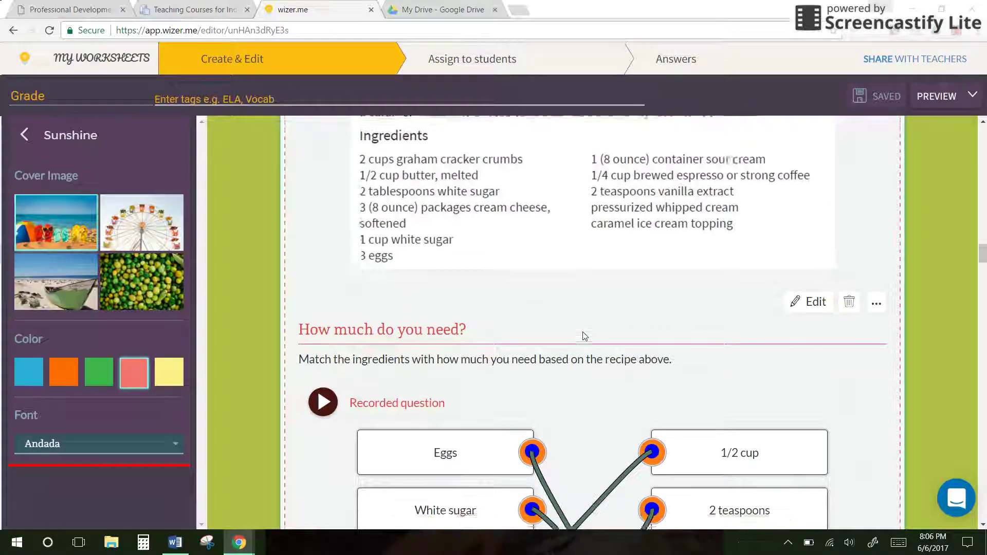
pyautogui.scroll(-3, 584, 337)
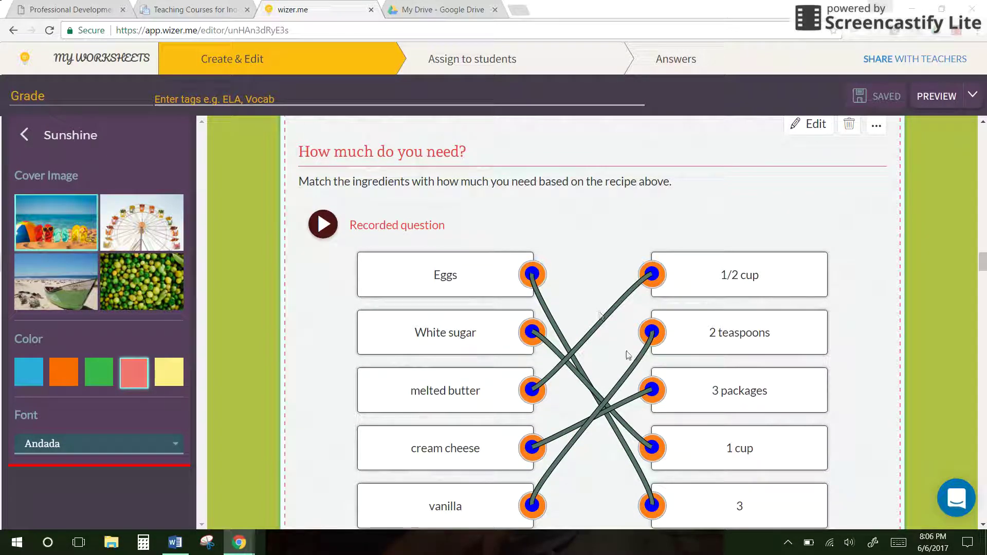
pyautogui.scroll(7, 628, 352)
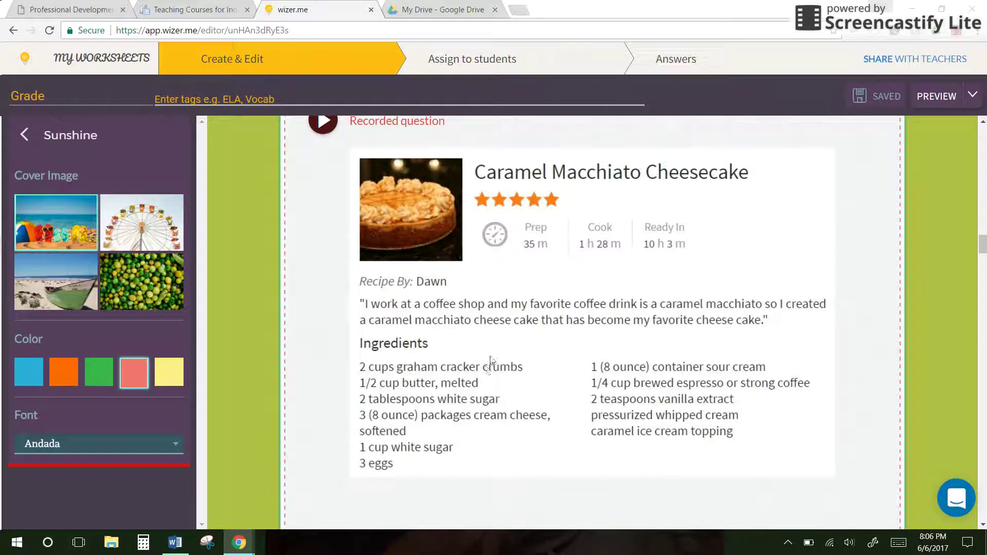
pyautogui.scroll(-1, 469, 360)
pyautogui.scroll(-6, 468, 360)
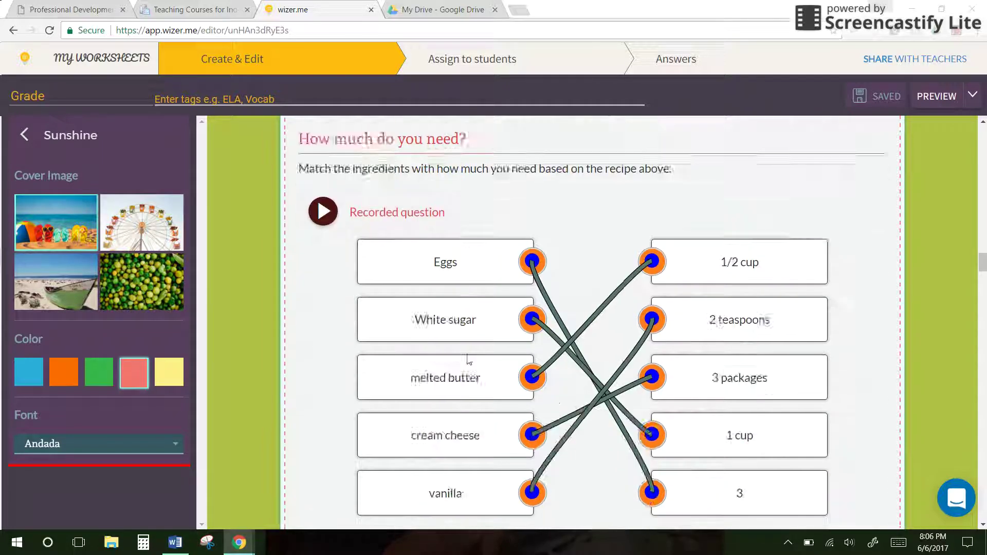
pyautogui.scroll(-3, 707, 306)
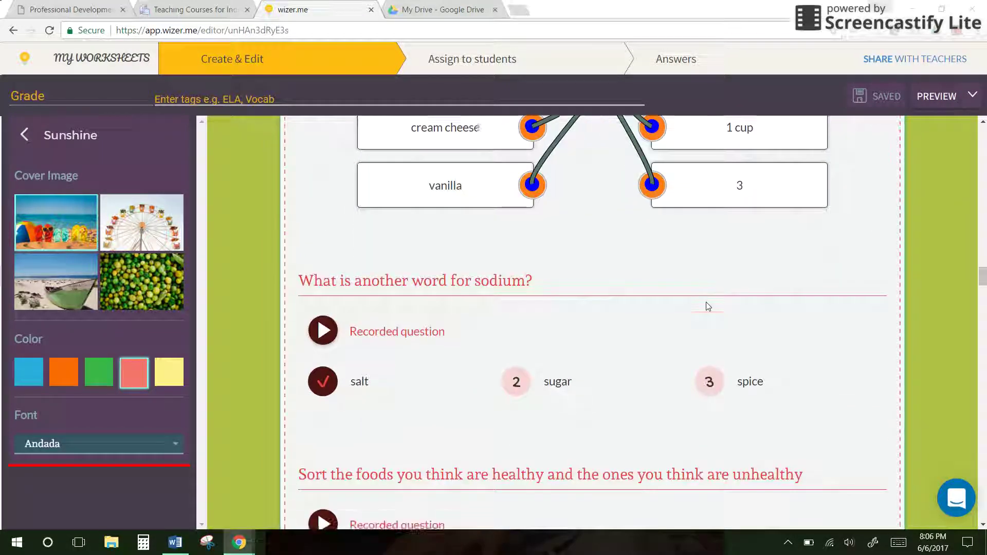
# Examine the sodium question and the task for sorting foods into Healthy and Unhealthy
pyautogui.scroll(-1, 707, 306)
pyautogui.scroll(-2, 708, 306)
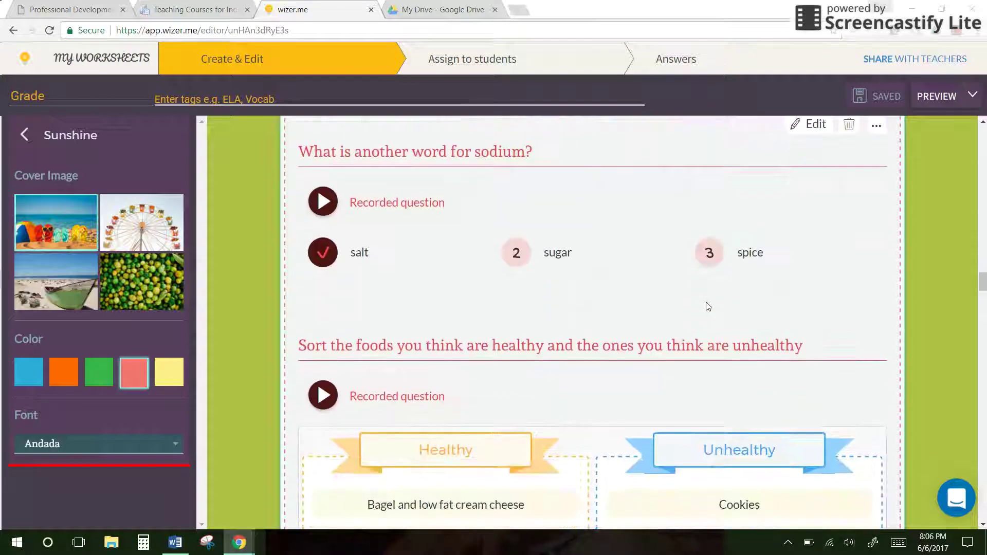
pyautogui.scroll(-2, 707, 306)
pyautogui.scroll(-1, 707, 307)
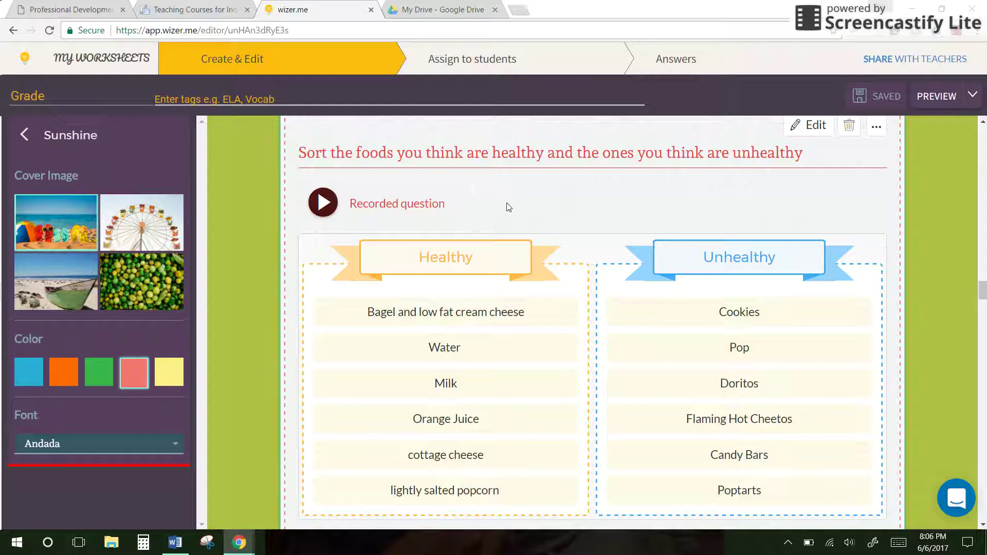
# Examine the Lay's nutrition label and the multiple-choice questions based on it
pyautogui.scroll(-4, 508, 206)
pyautogui.scroll(-5, 508, 207)
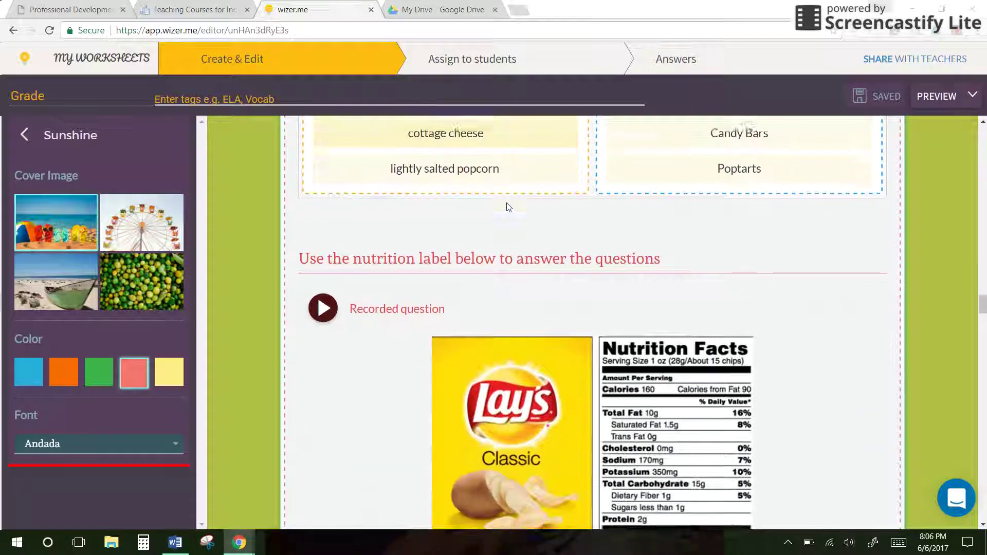
pyautogui.scroll(-4, 507, 203)
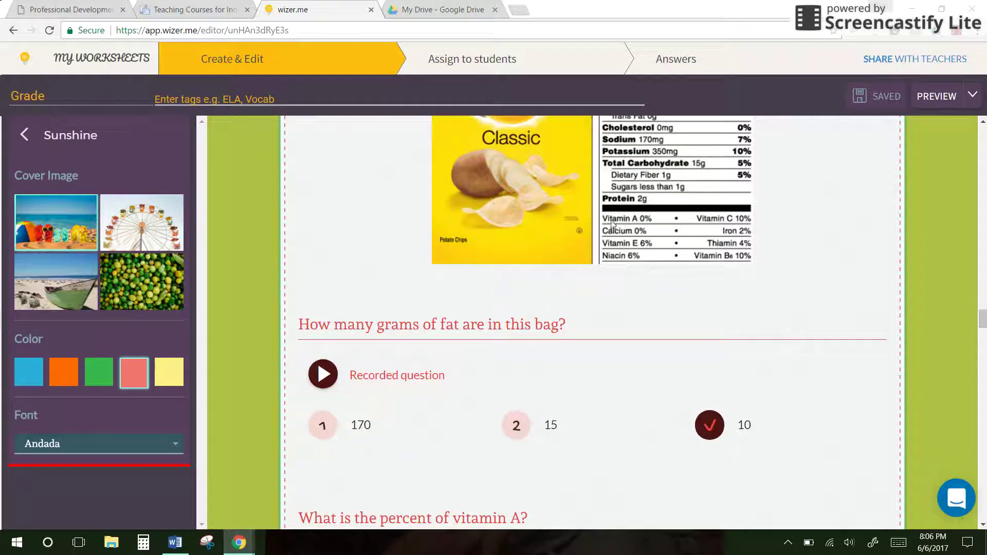
pyautogui.scroll(-3, 560, 244)
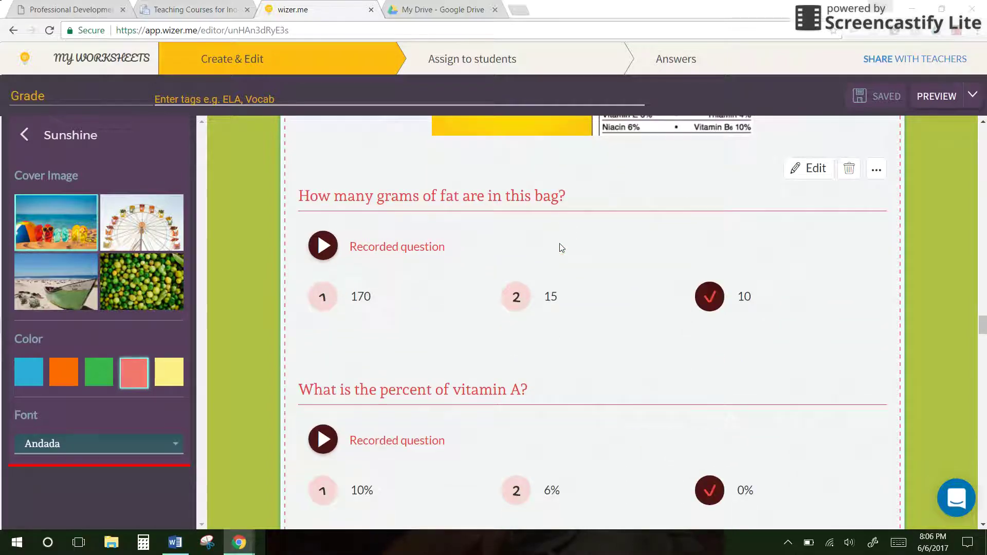
pyautogui.scroll(-2, 560, 244)
pyautogui.scroll(-13, 562, 247)
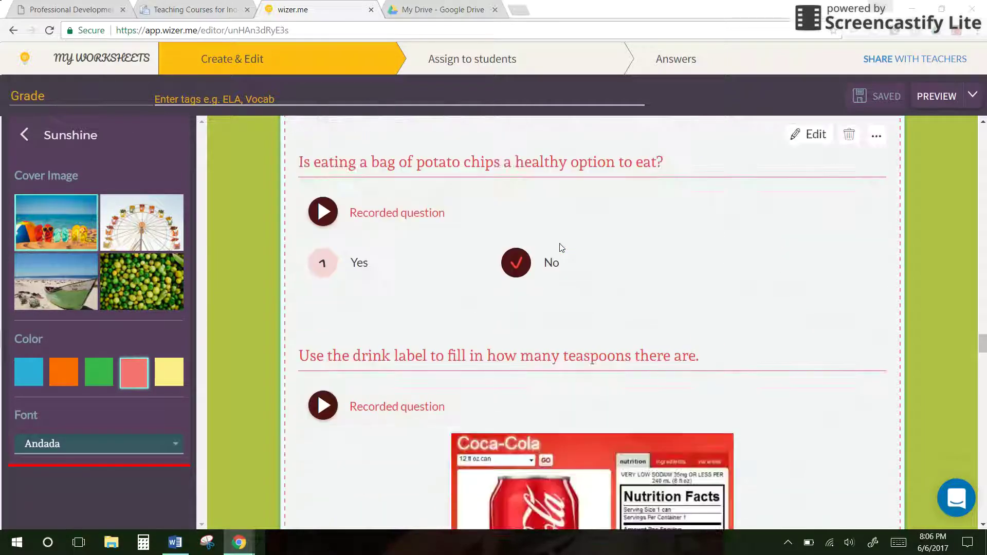
# Reveal the stored answers for the total grams and teaspoons blanks in the drink-label fill-in task
pyautogui.scroll(-8, 559, 249)
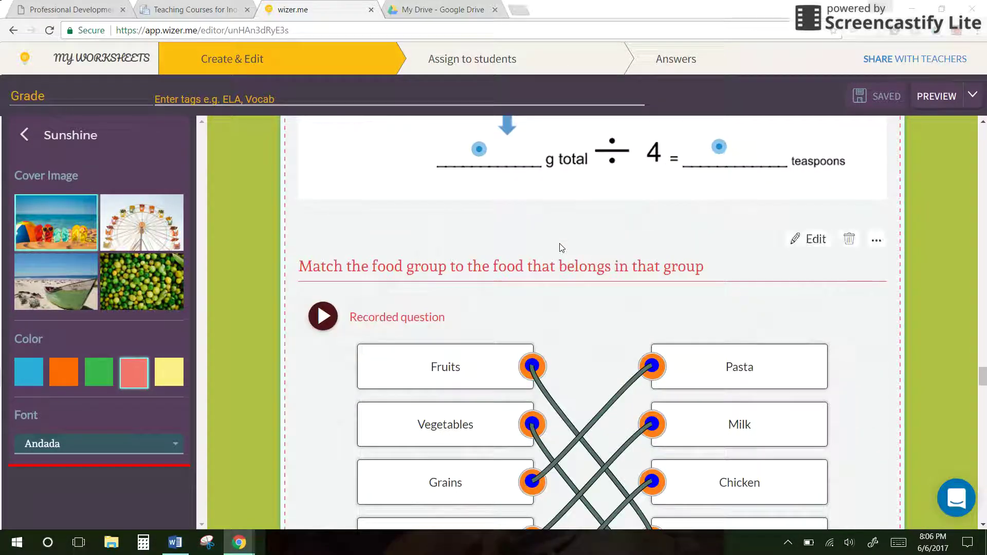
pyautogui.scroll(4, 561, 248)
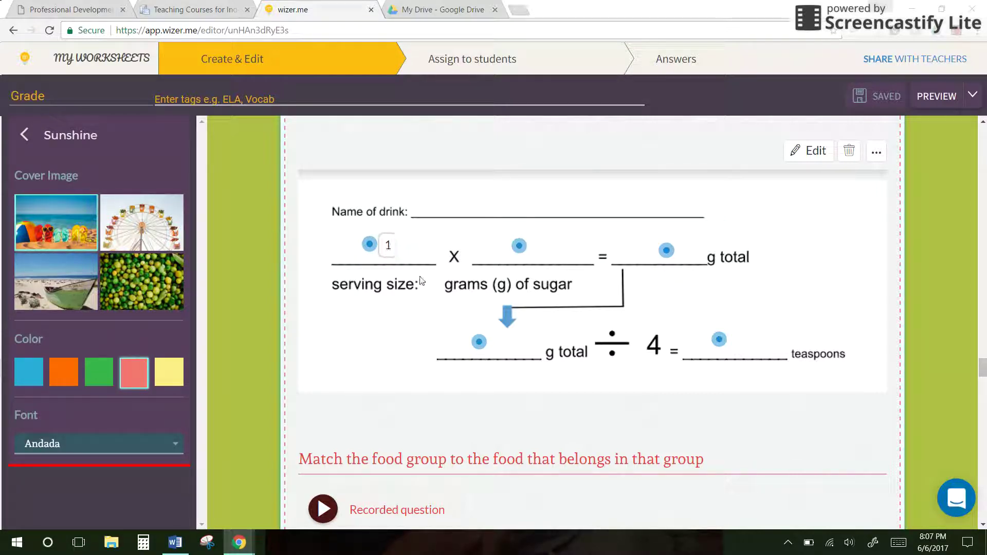
pyautogui.click(479, 341)
pyautogui.click(717, 346)
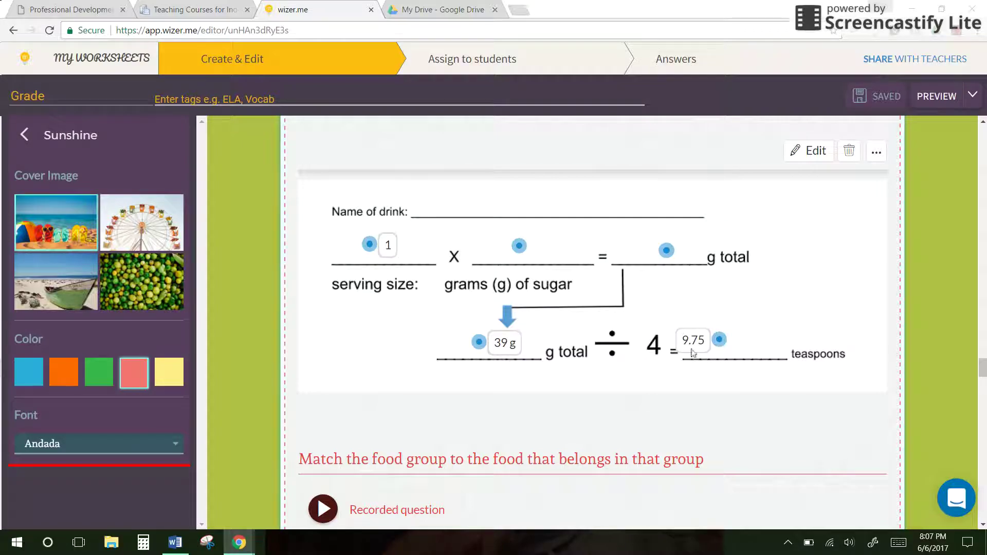
# Look through the remaining matching, time and tip questions, and return to the worksheet title
pyautogui.scroll(-9, 692, 344)
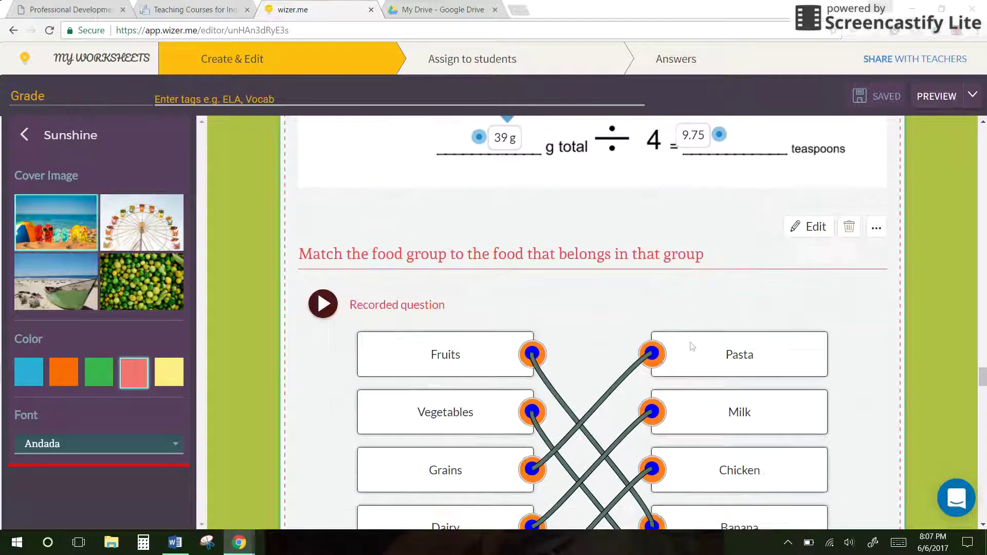
pyautogui.scroll(-15, 691, 346)
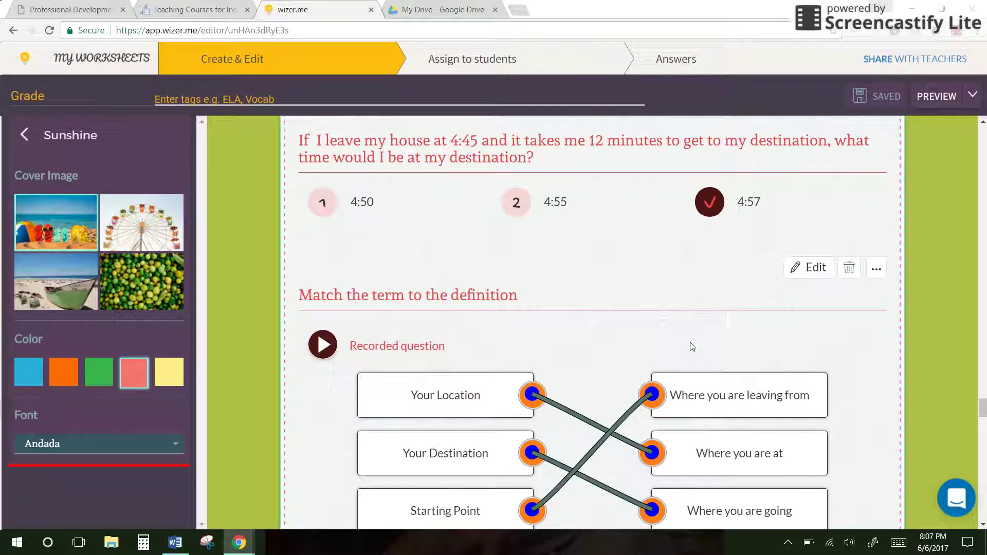
pyautogui.scroll(-16, 692, 345)
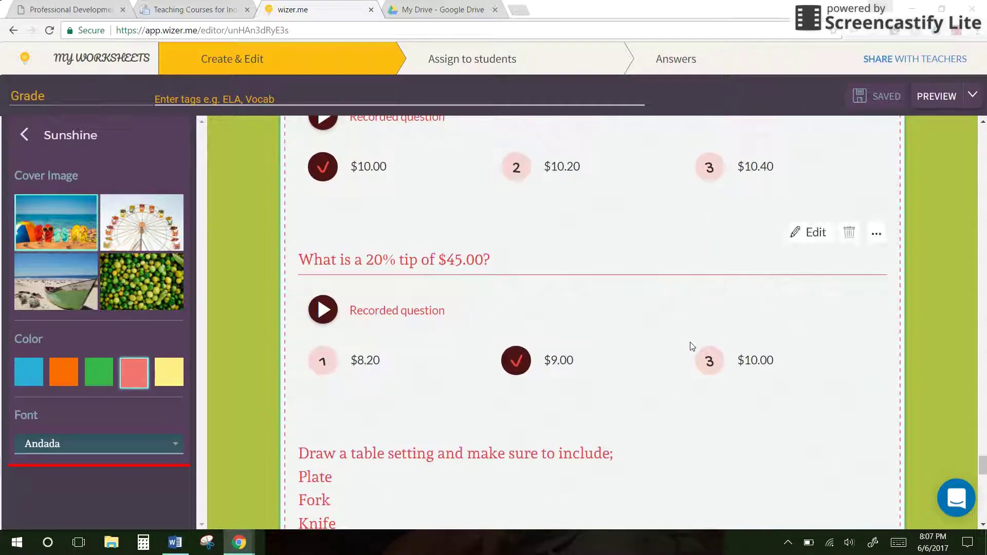
pyautogui.scroll(1, 692, 347)
pyautogui.scroll(20, 692, 347)
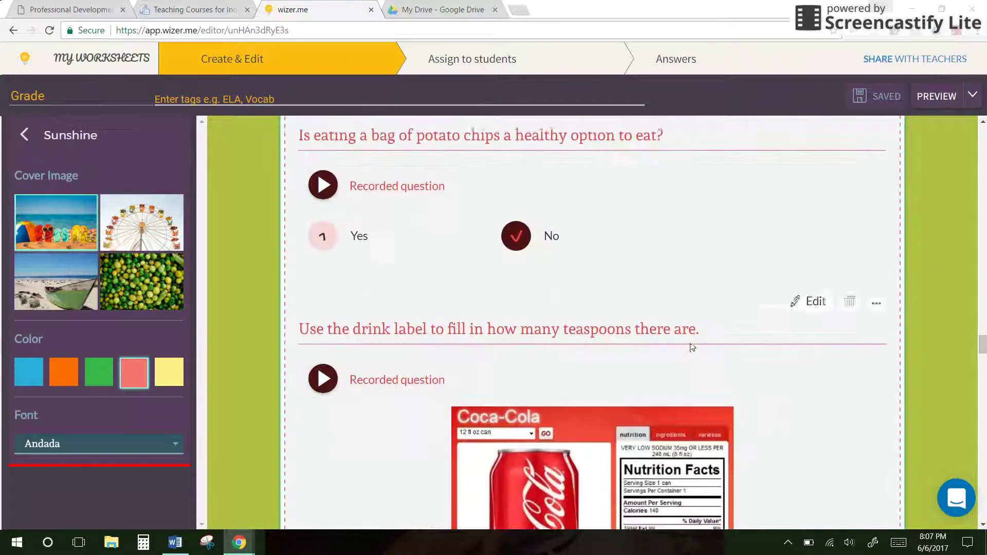
pyautogui.scroll(20, 691, 348)
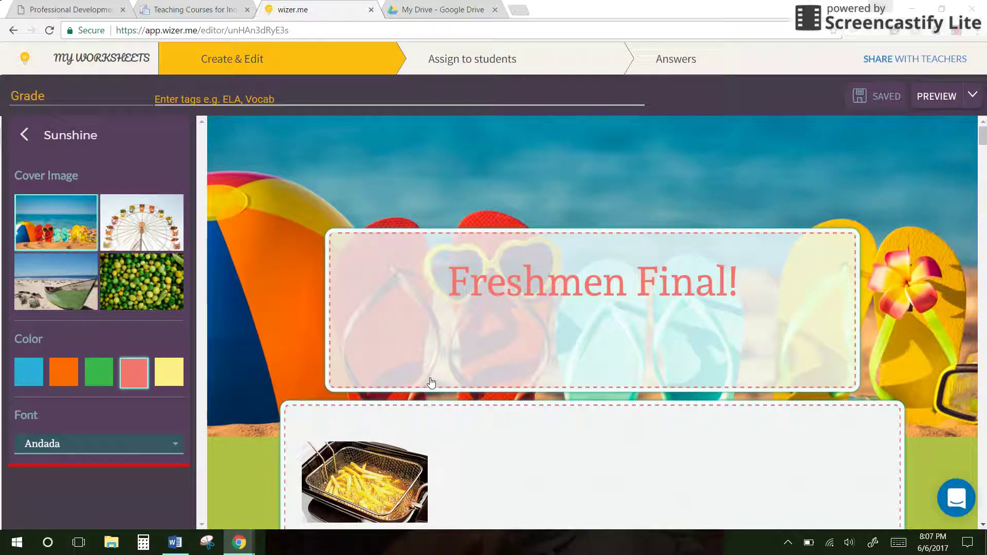
# Display the student link and the PIN for assigning the worksheet, and close the assignment options
pyautogui.click(457, 56)
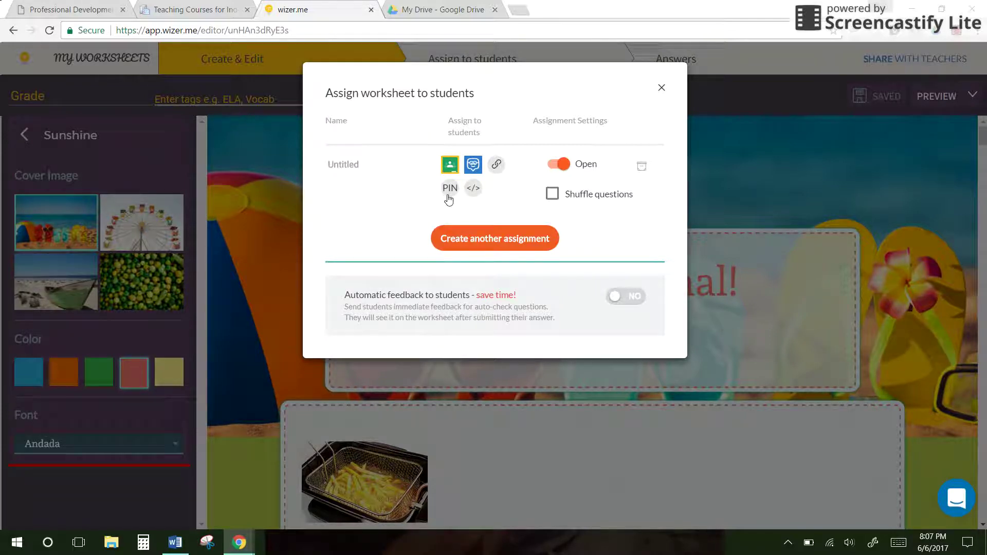
pyautogui.click(496, 166)
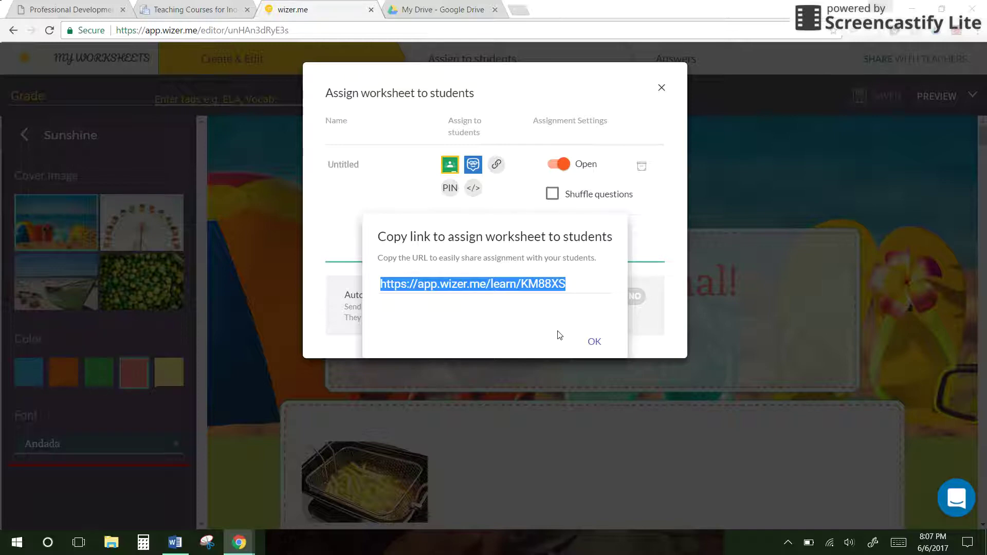
pyautogui.click(592, 344)
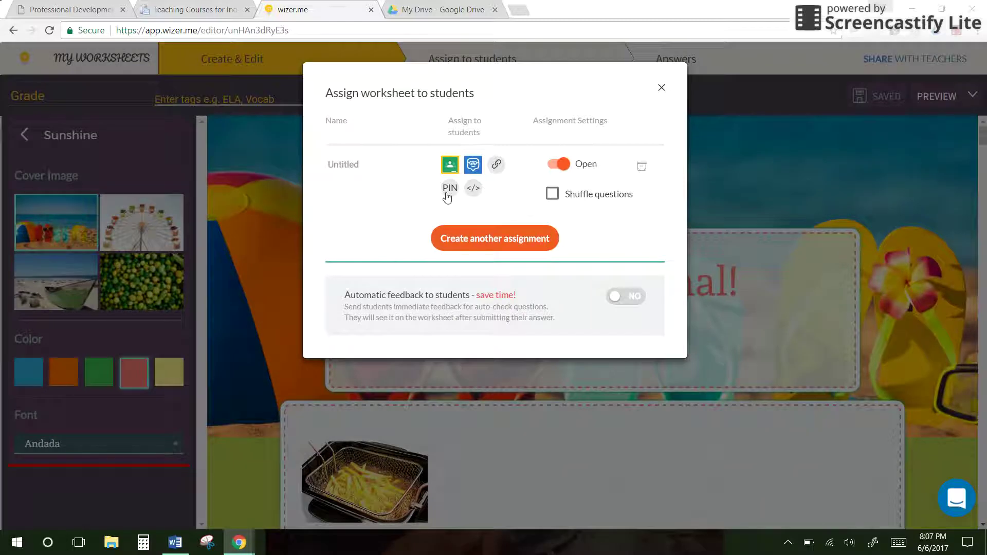
pyautogui.click(447, 196)
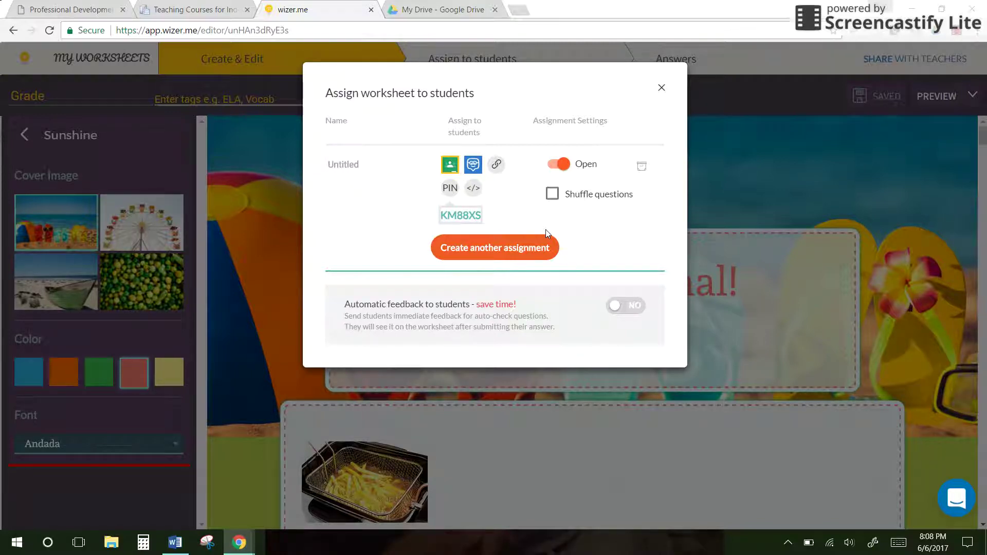
pyautogui.click(662, 90)
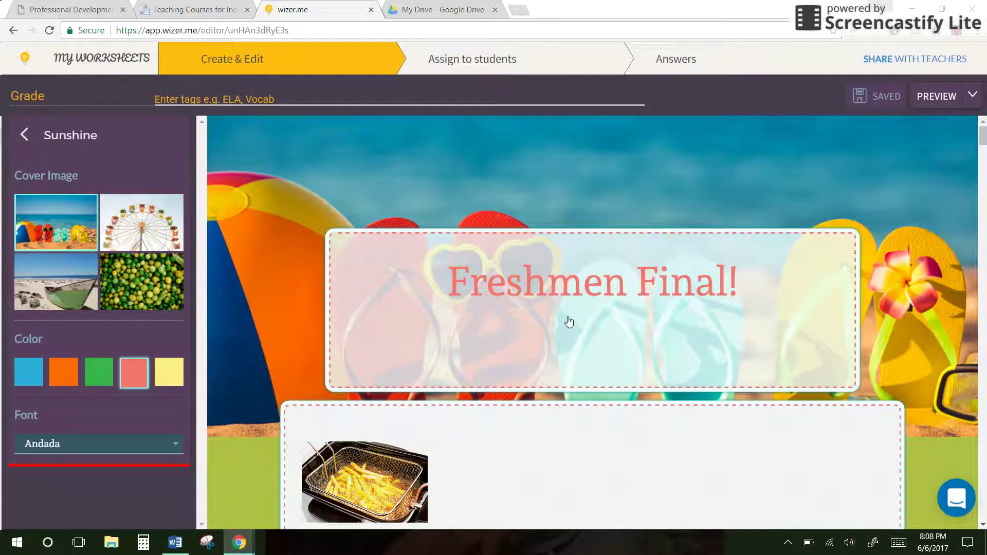
# Open the student answers for Freshmen Final! and examine the first student's graded multiple-choice responses
pyautogui.click(677, 59)
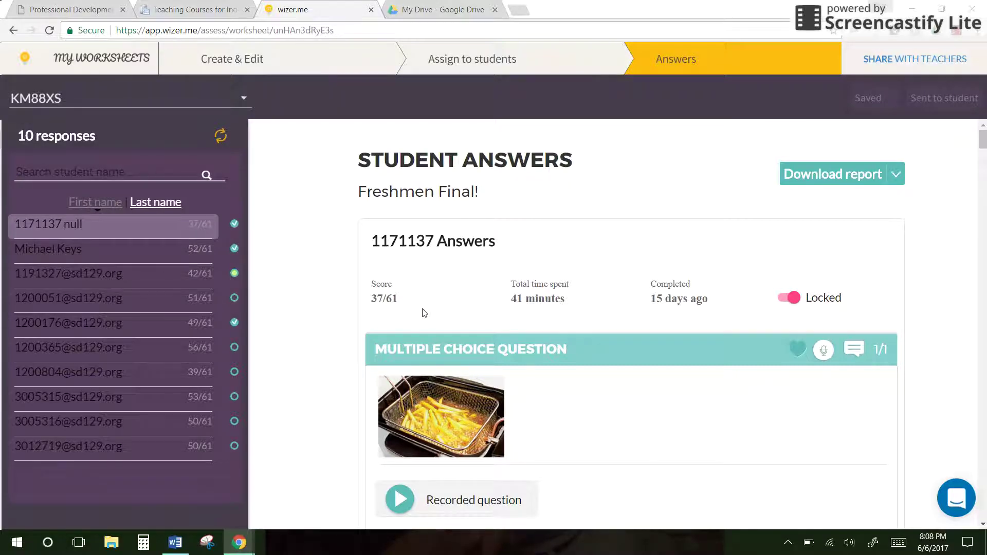
pyautogui.scroll(-1, 425, 313)
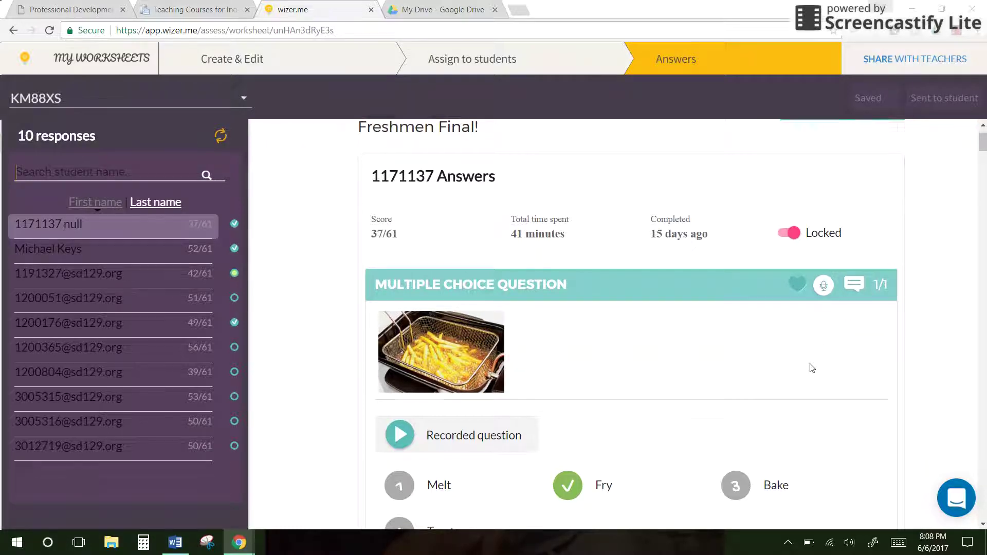
pyautogui.scroll(-5, 812, 368)
pyautogui.scroll(-5, 812, 368)
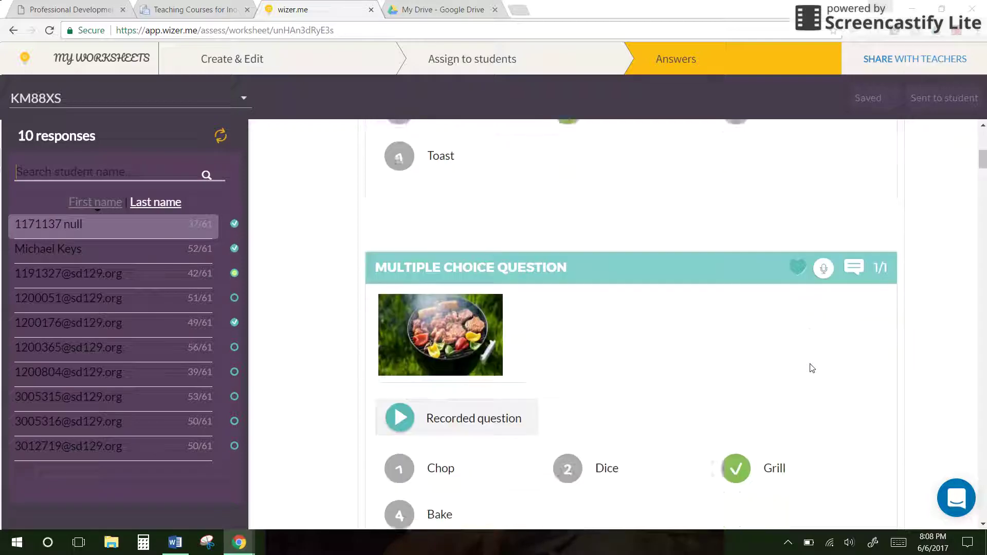
# Open the comment box for the first student's first multiple-choice question and review the feedback area and graded answer
pyautogui.scroll(-2, 812, 368)
pyautogui.scroll(15, 810, 368)
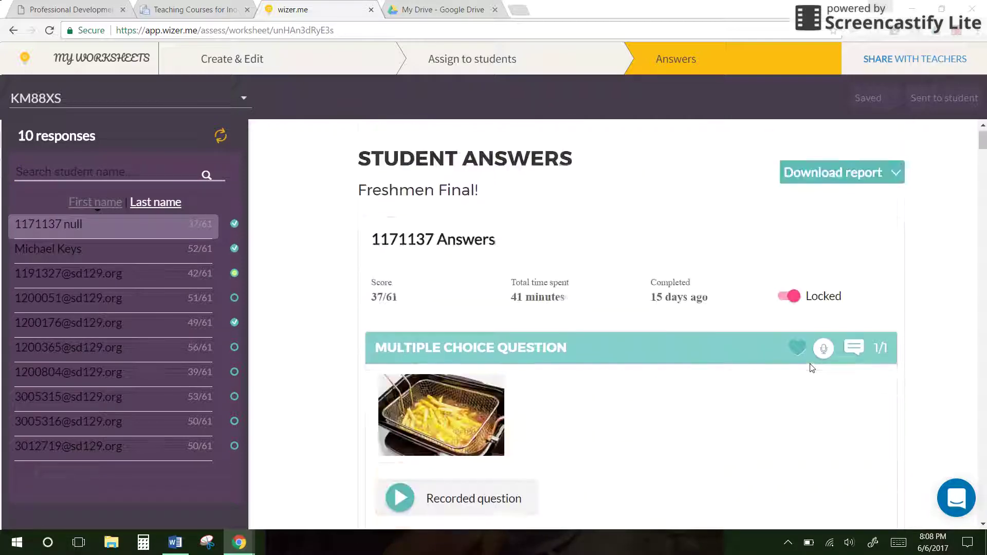
pyautogui.click(854, 349)
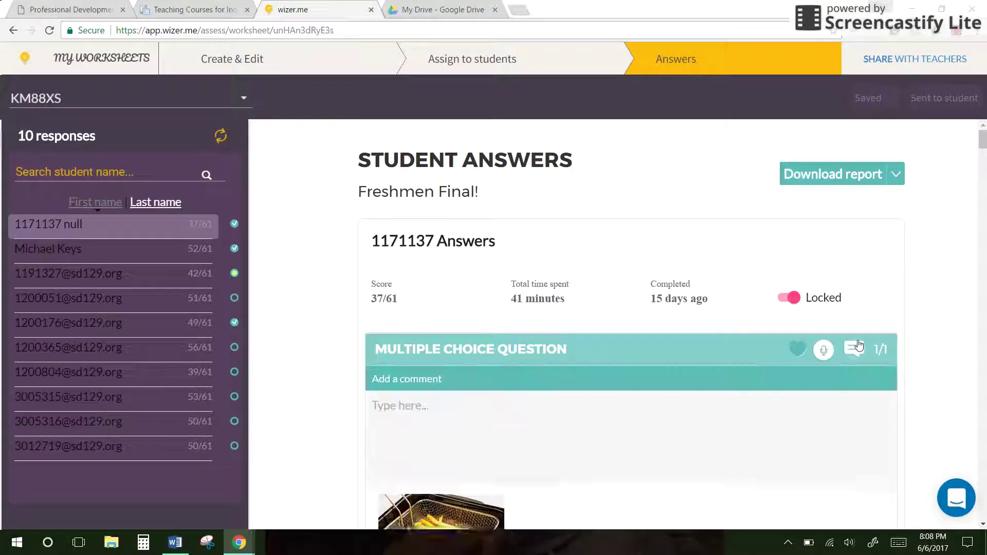
pyautogui.scroll(-3, 860, 345)
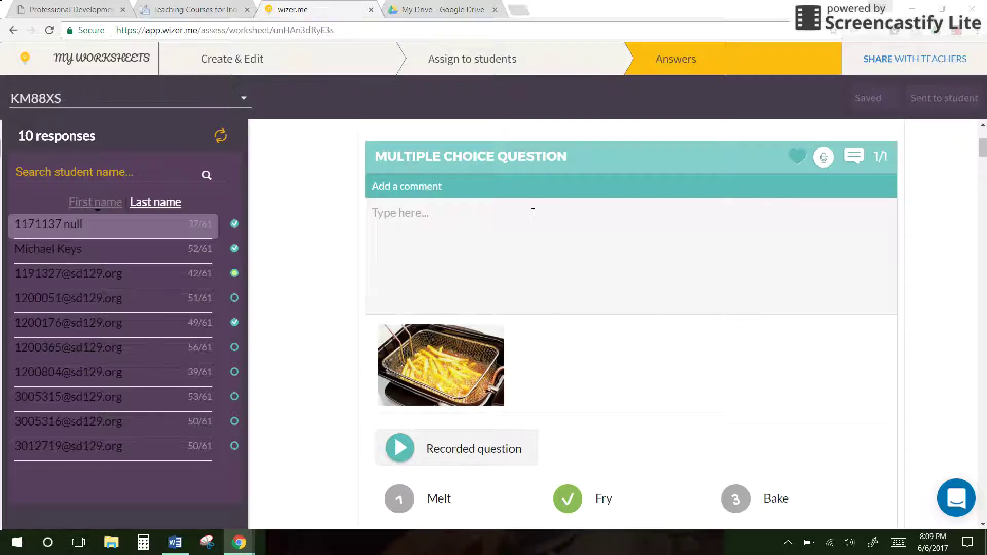
pyautogui.scroll(-1, 532, 212)
pyautogui.scroll(2, 532, 211)
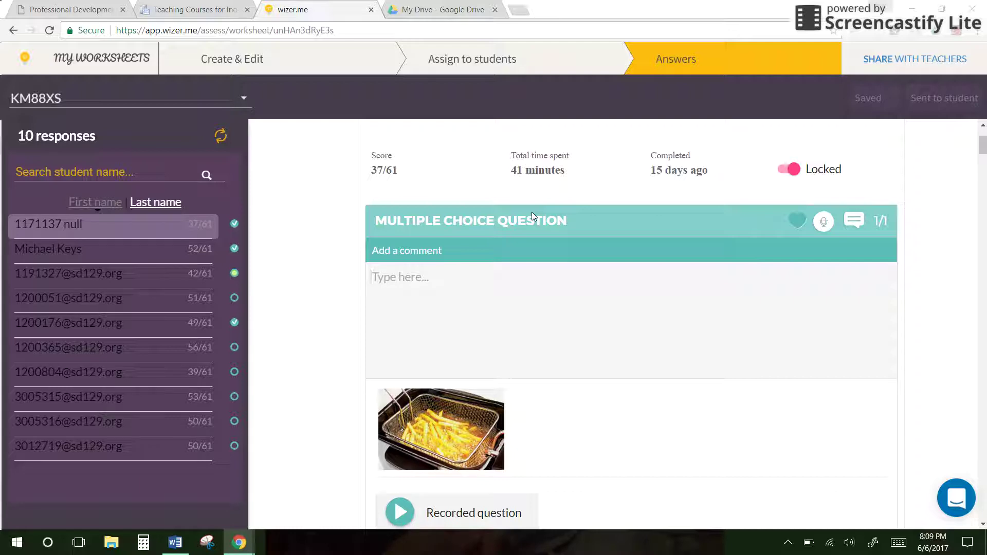
pyautogui.scroll(1, 533, 215)
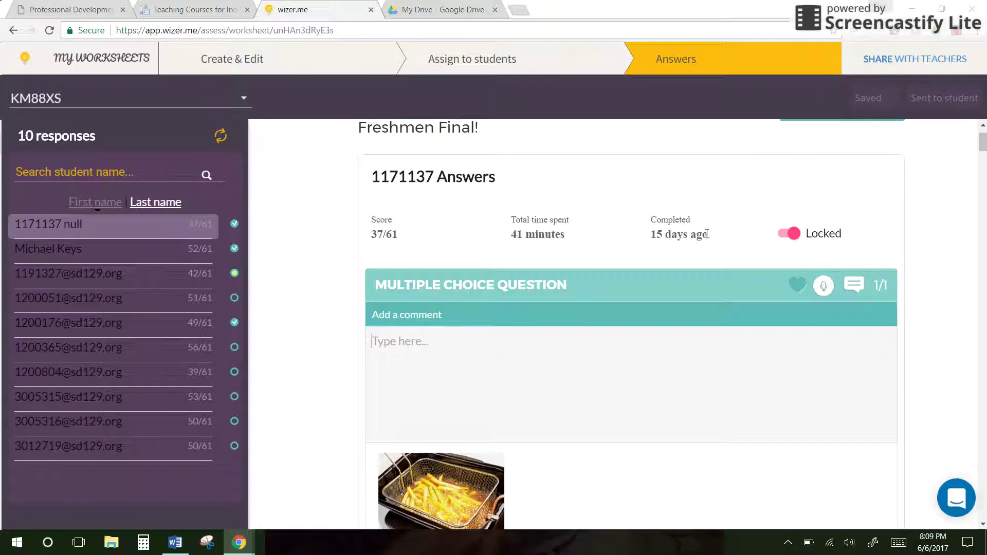
pyautogui.scroll(1, 704, 235)
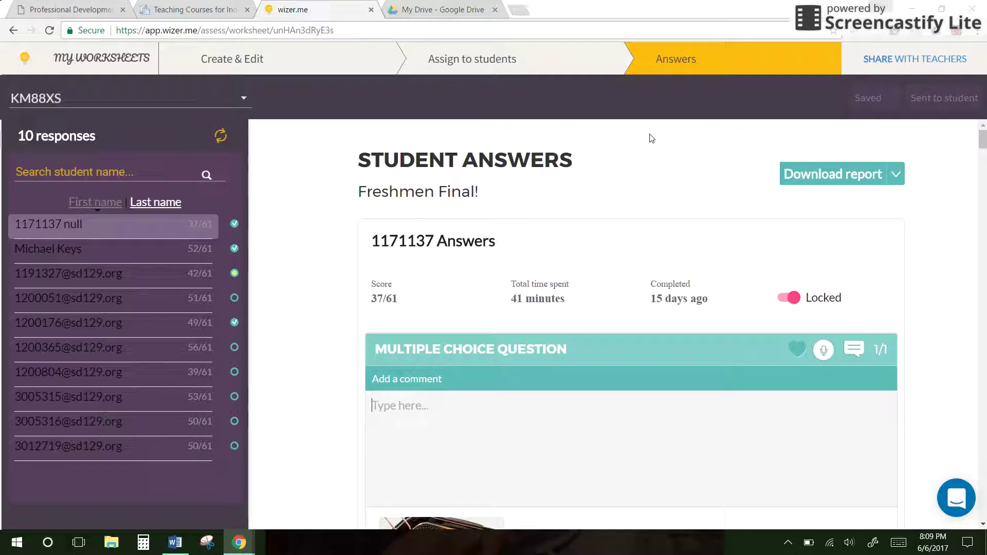
pyautogui.scroll(-6, 651, 137)
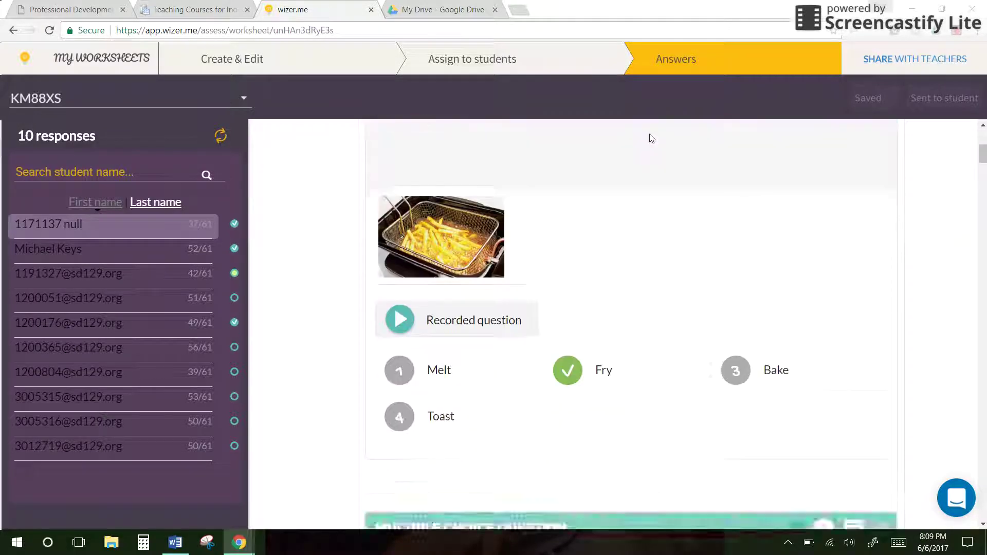
pyautogui.scroll(6, 652, 138)
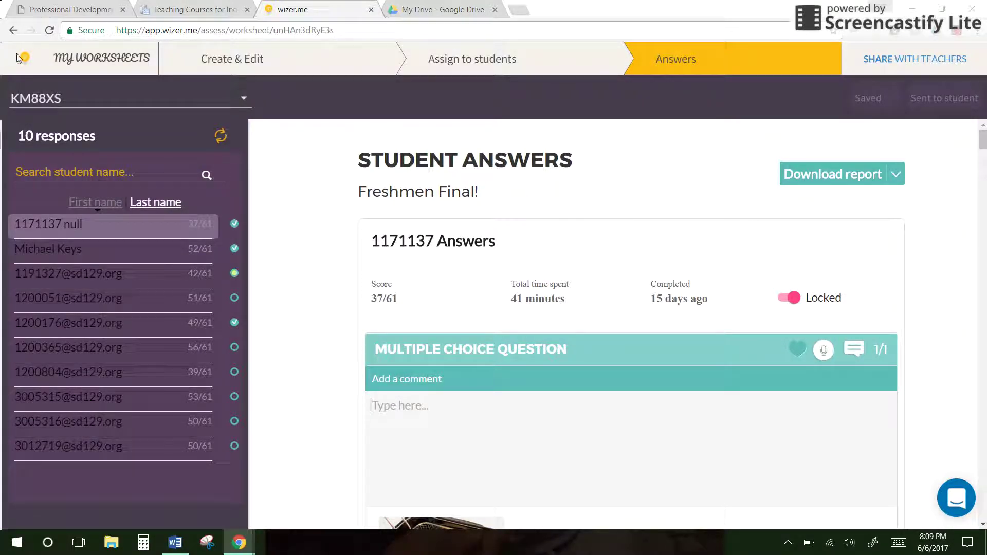
# Leave the student answers for the community worksheets gallery and look through its worksheets and list of subject categories
pyautogui.click(120, 65)
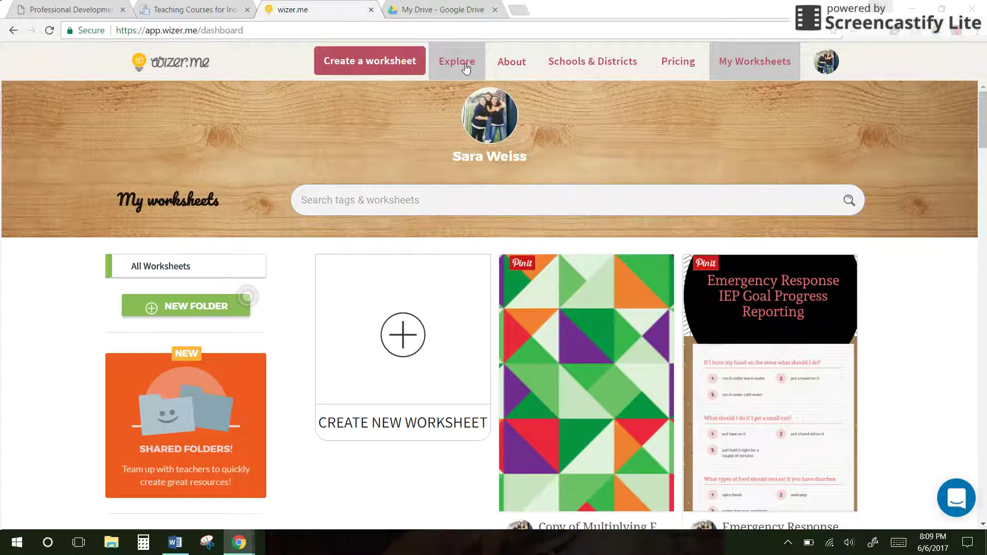
pyautogui.click(465, 65)
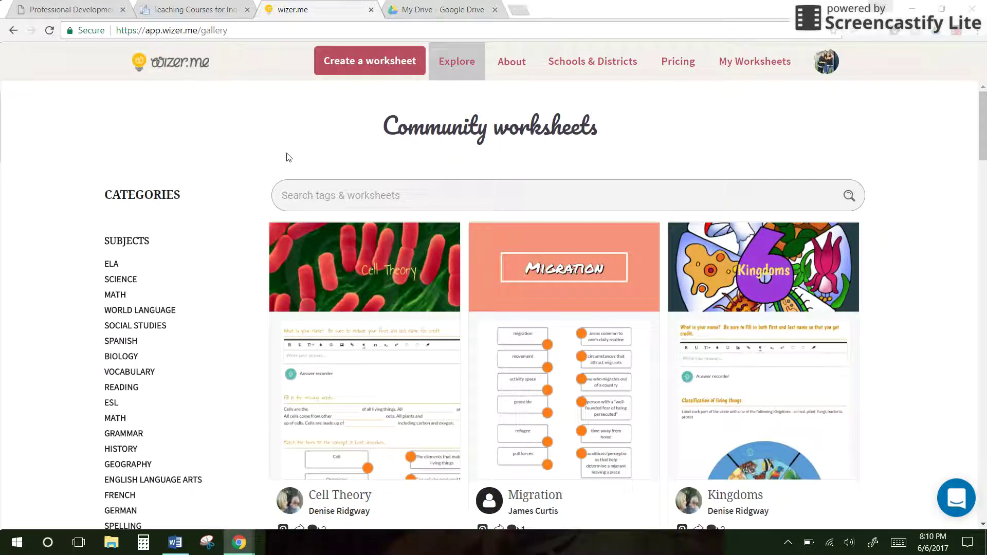
pyautogui.scroll(-1, 287, 157)
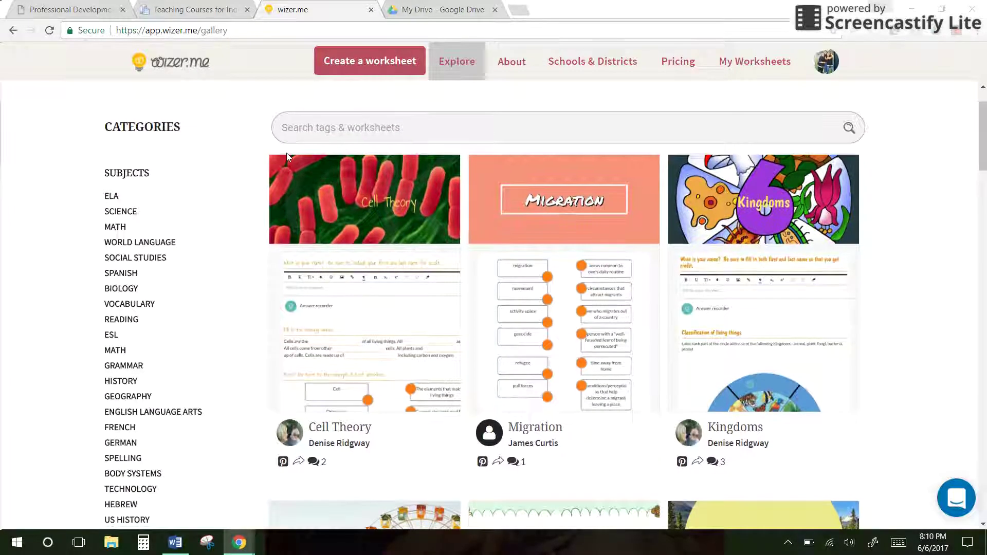
pyautogui.scroll(-6, 286, 156)
pyautogui.scroll(5, 287, 157)
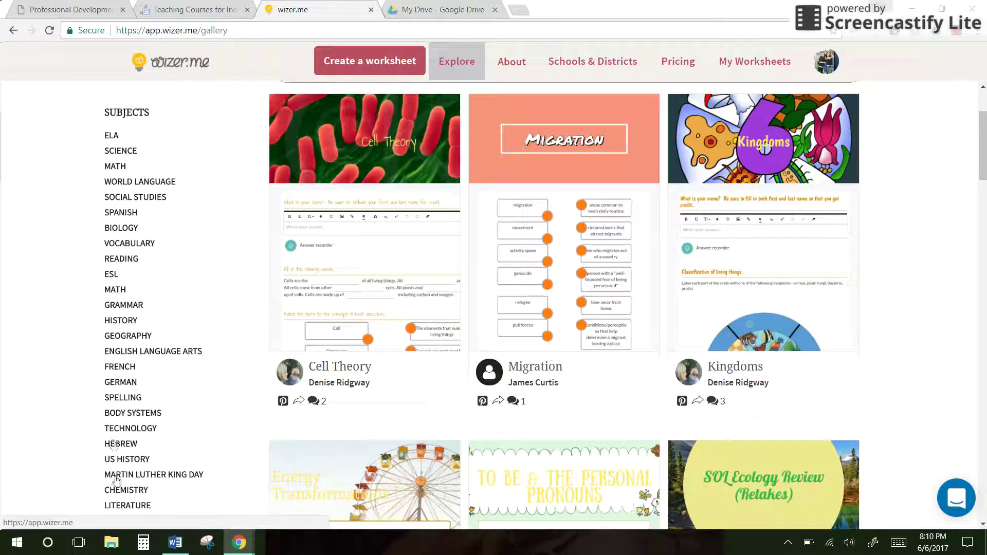
pyautogui.scroll(-1, 120, 478)
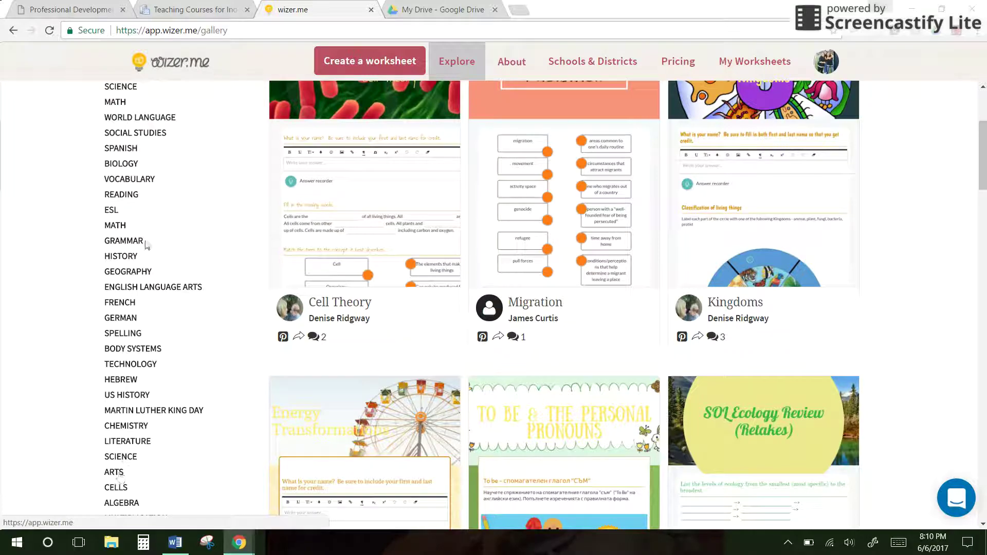
pyautogui.scroll(-1, 143, 241)
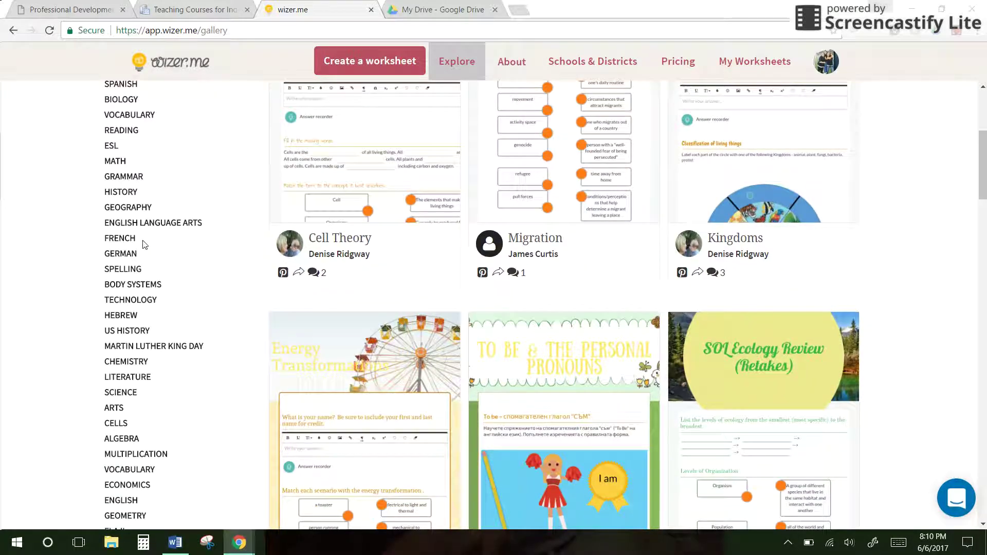
pyautogui.scroll(-3, 143, 245)
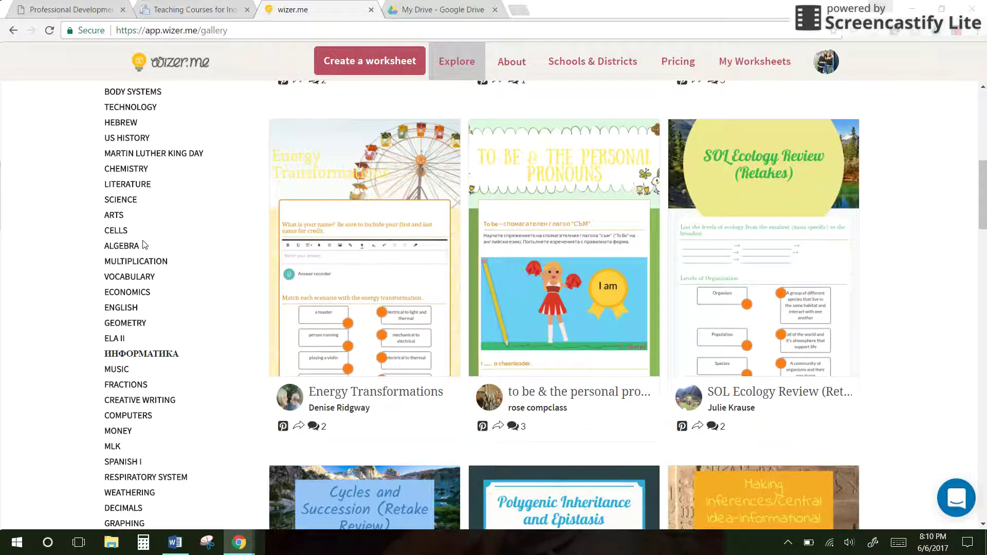
pyautogui.scroll(-3, 144, 245)
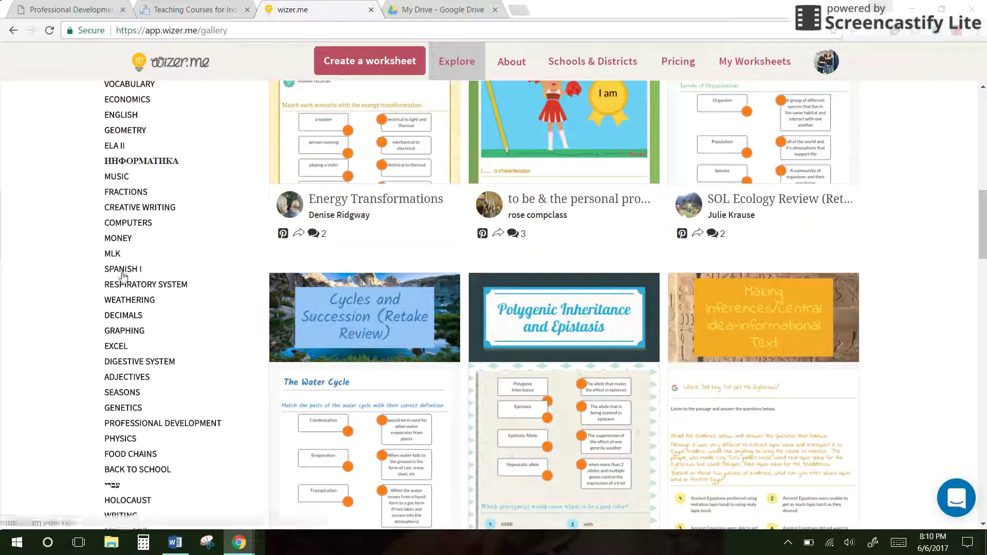
pyautogui.scroll(4, 141, 379)
pyautogui.scroll(7, 145, 379)
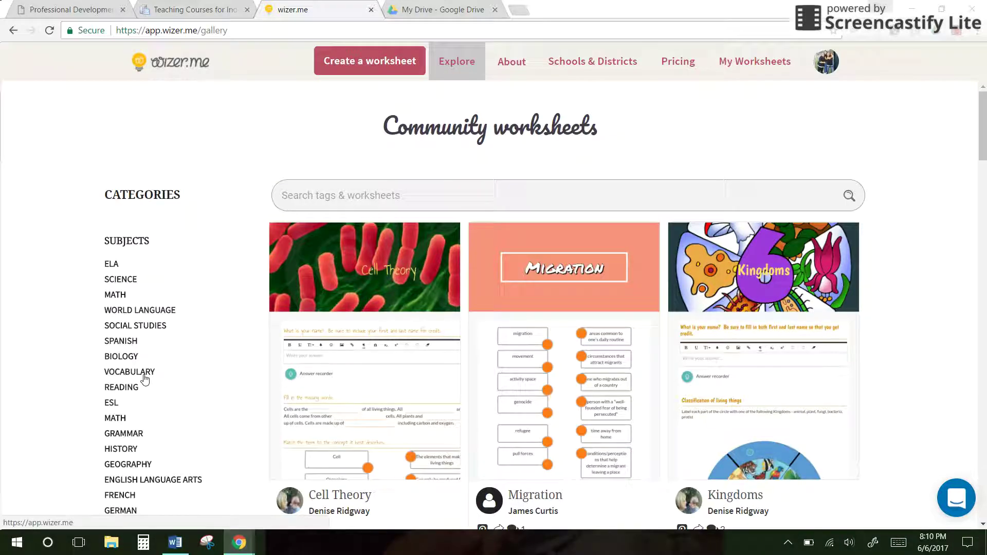
# Open the Cell Theory community worksheet and examine its fill-in, matching, multiple-choice and sorting questions and the teacher feedback section
pyautogui.scroll(-2, 396, 321)
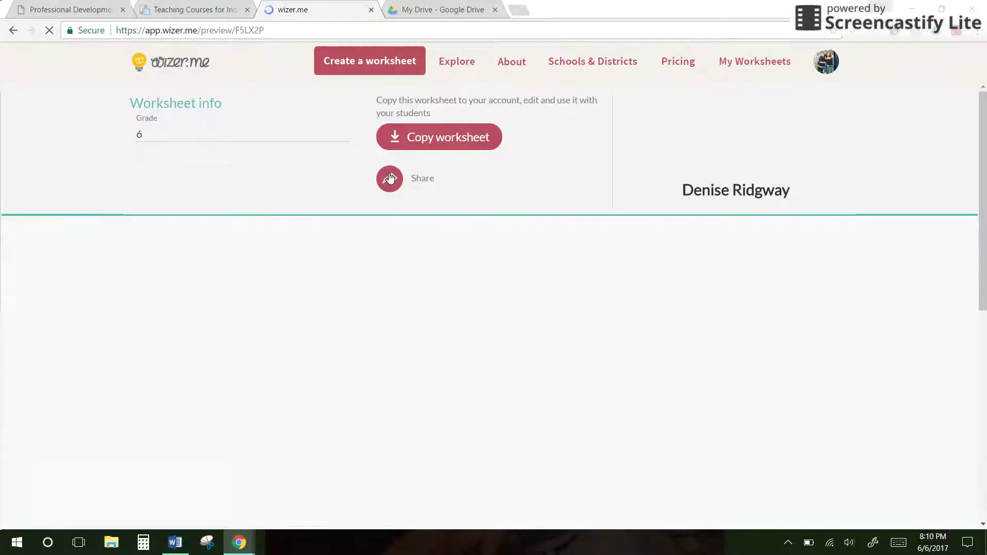
pyautogui.scroll(-10, 750, 316)
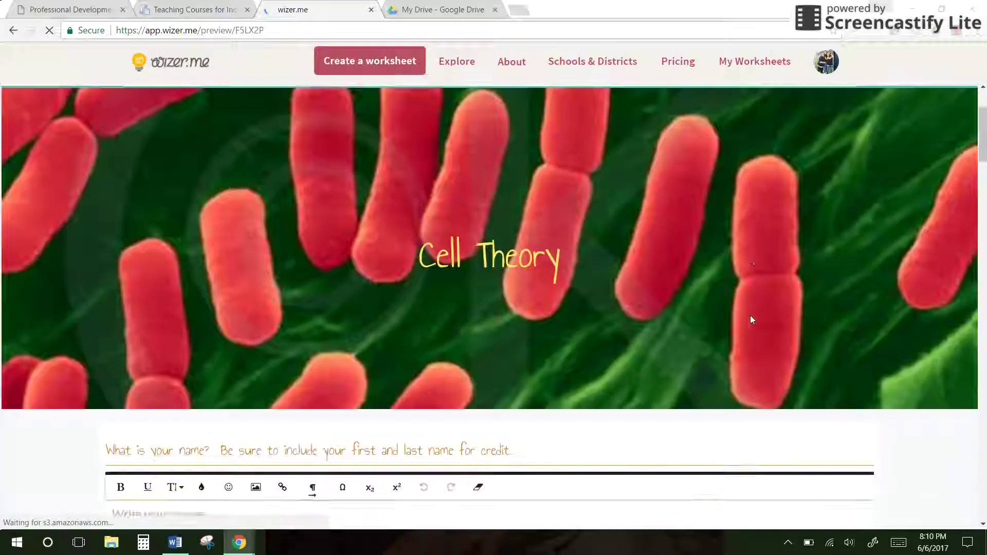
pyautogui.scroll(-1, 752, 319)
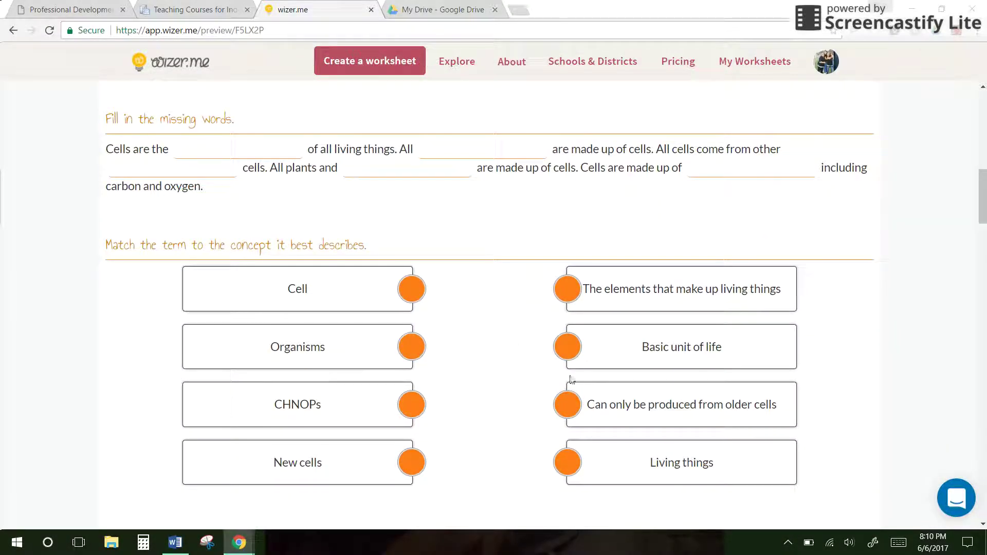
pyautogui.scroll(-6, 571, 380)
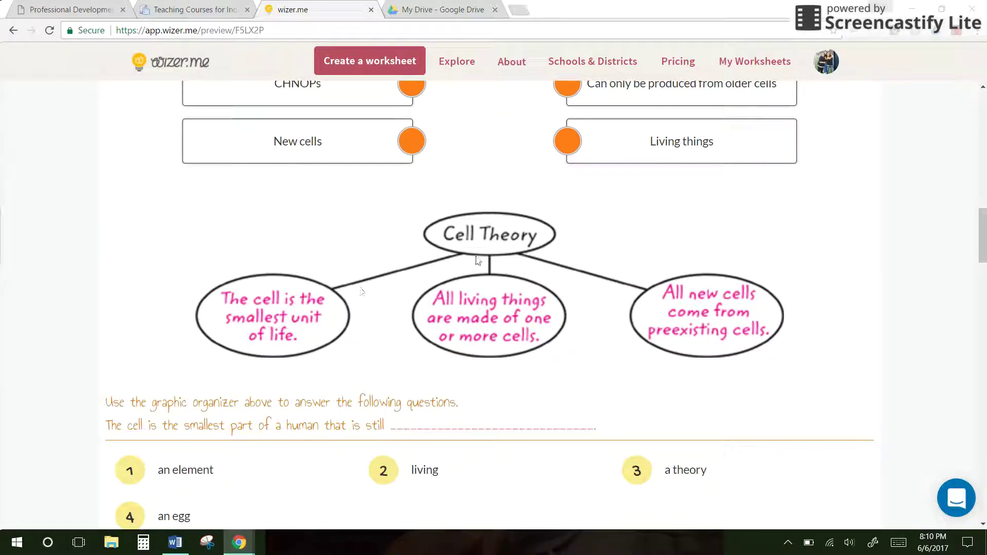
pyautogui.scroll(-11, 511, 290)
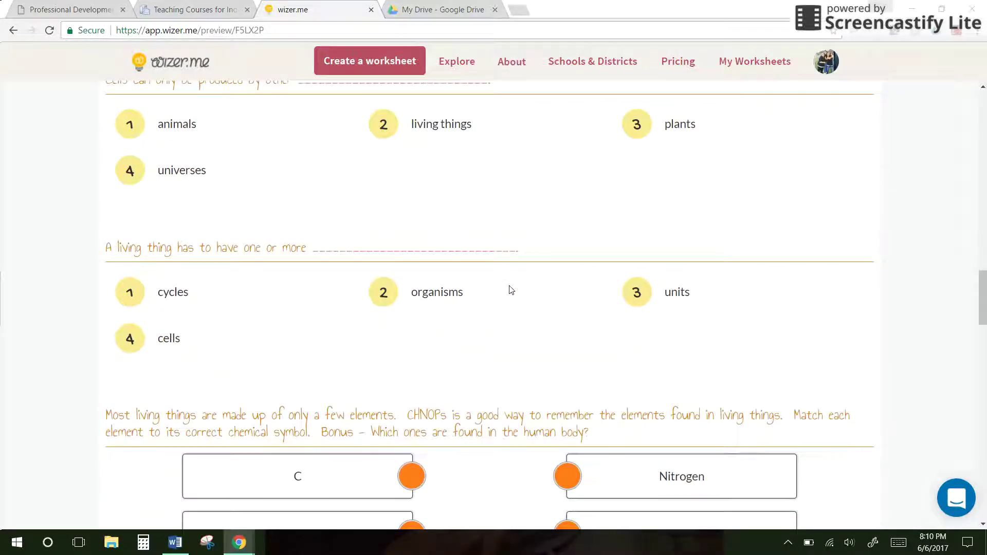
pyautogui.scroll(-7, 511, 289)
pyautogui.scroll(-4, 511, 289)
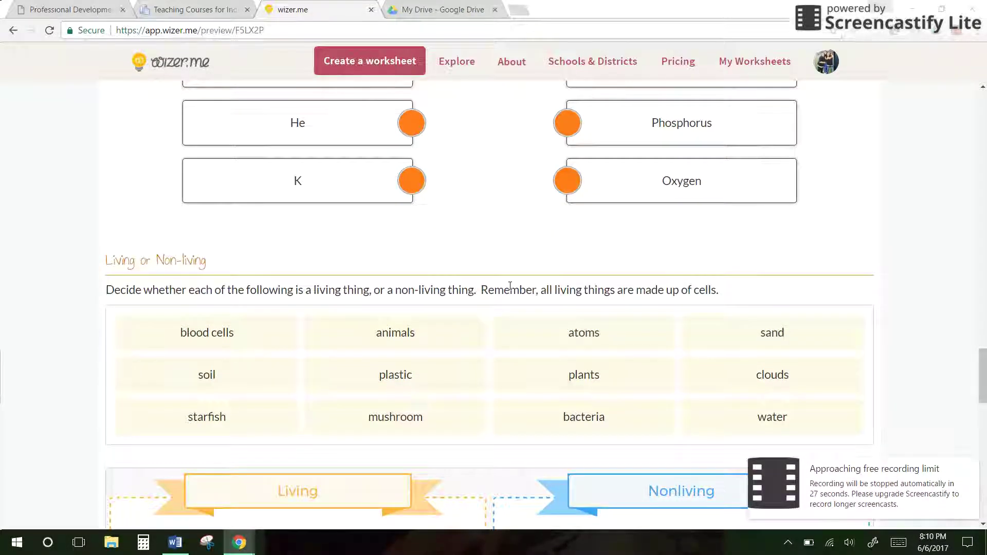
pyautogui.scroll(-8, 511, 287)
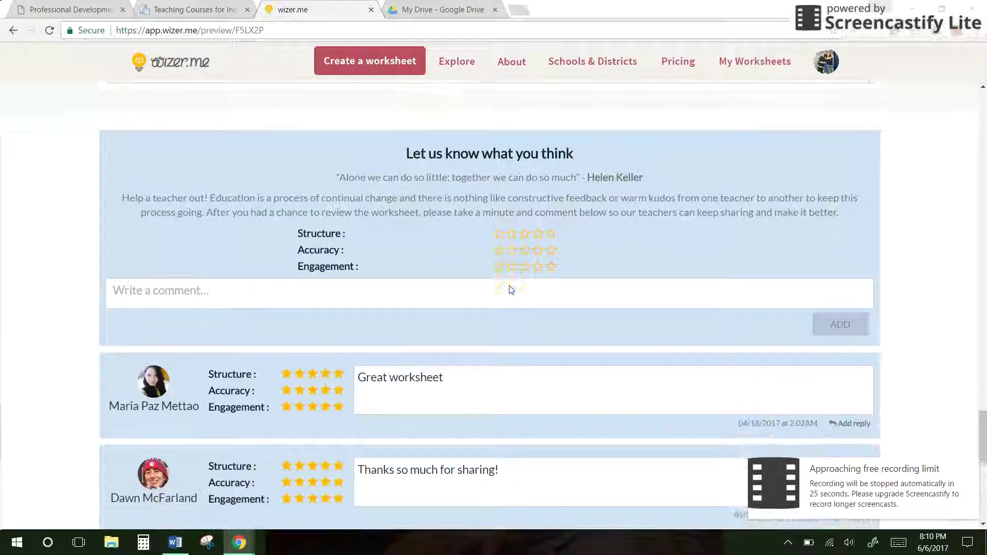
# Copy the Cell Theory community worksheet to the account's own worksheets
pyautogui.scroll(15, 511, 289)
pyautogui.scroll(8, 511, 289)
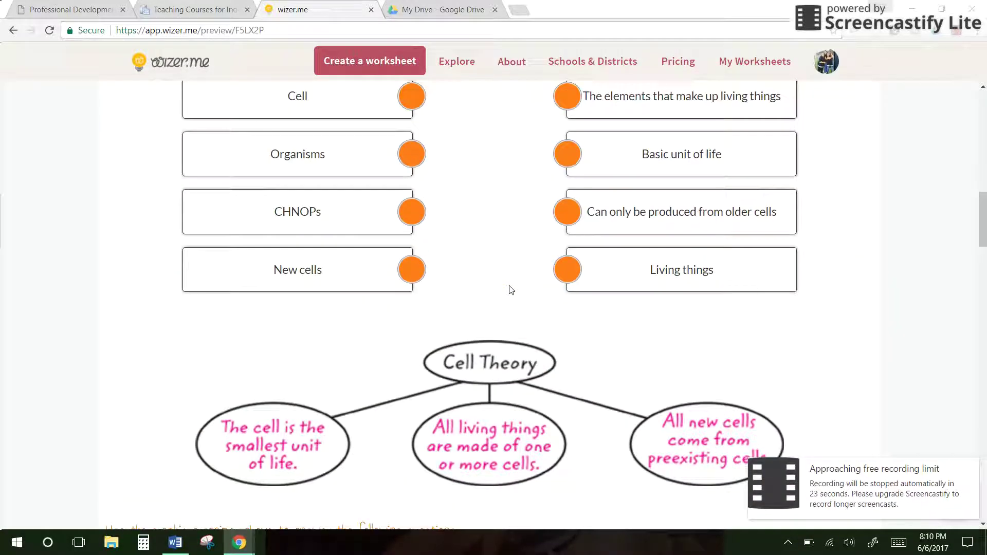
pyautogui.scroll(8, 510, 290)
pyautogui.scroll(3, 511, 291)
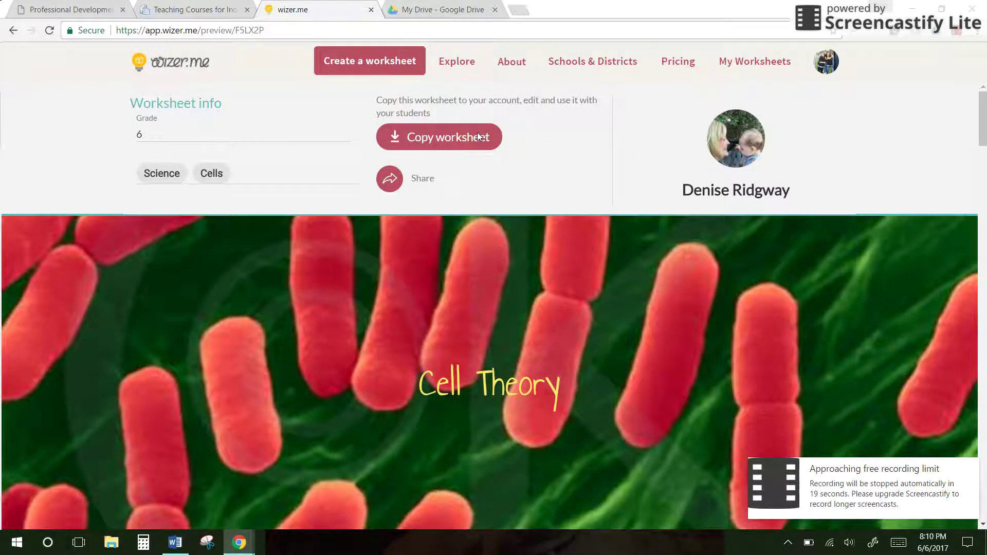
pyautogui.click(478, 136)
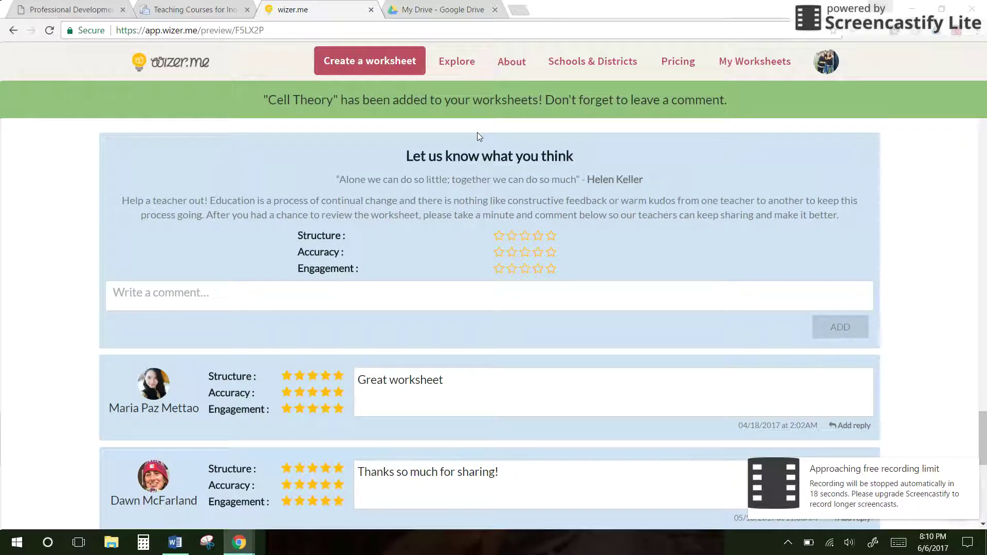
# Show the account's own worksheets and locate the copied Cell Theory worksheet
pyautogui.click(763, 63)
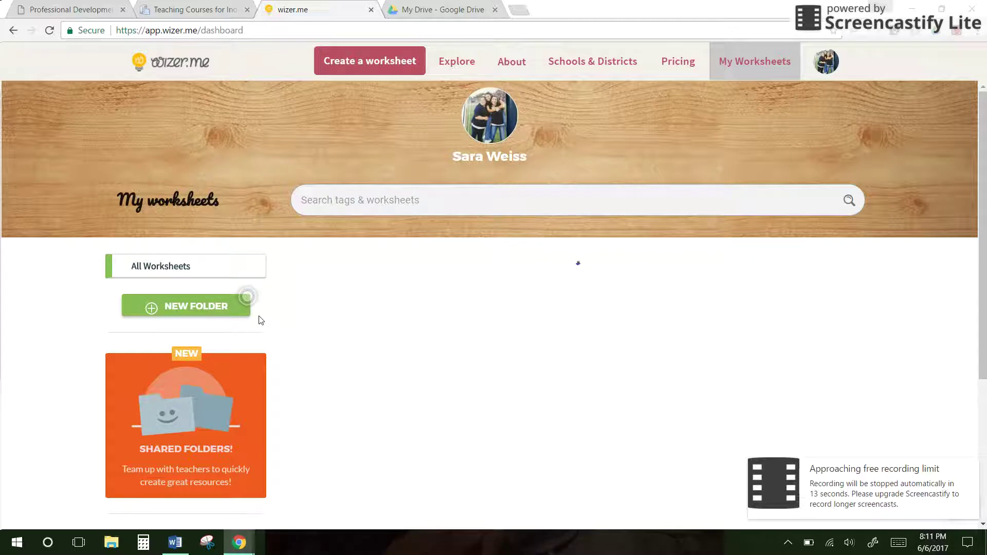
pyautogui.scroll(-1, 381, 394)
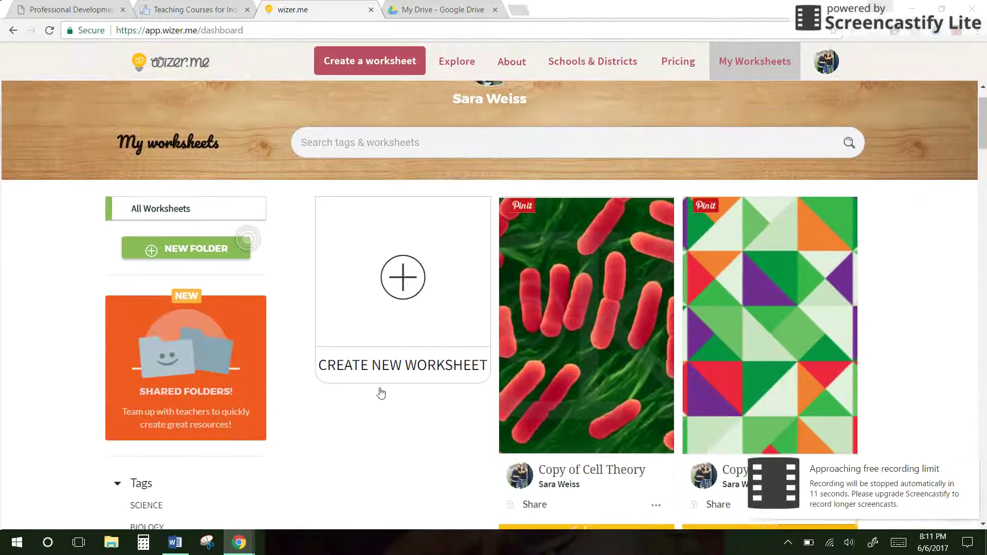
pyautogui.scroll(-1, 380, 393)
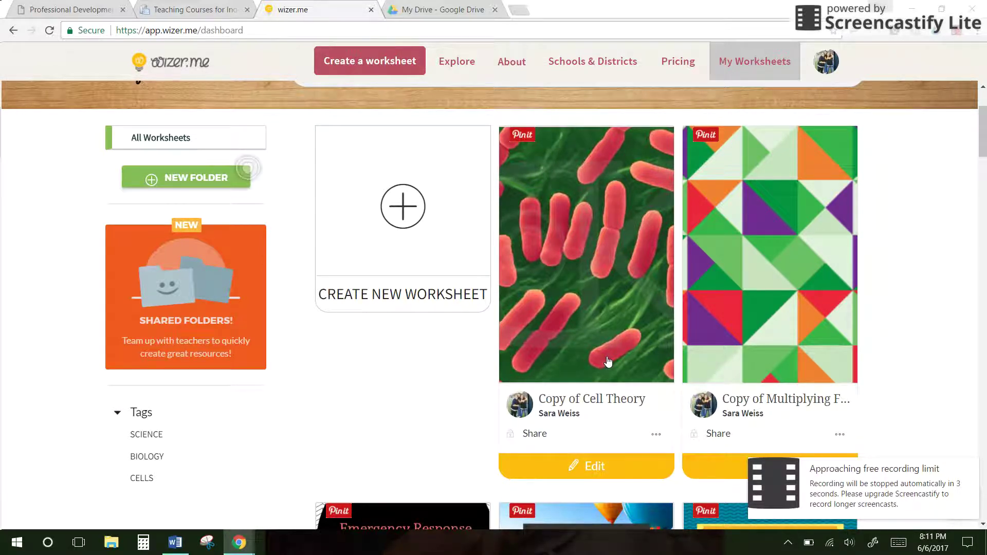
pyautogui.scroll(3, 441, 403)
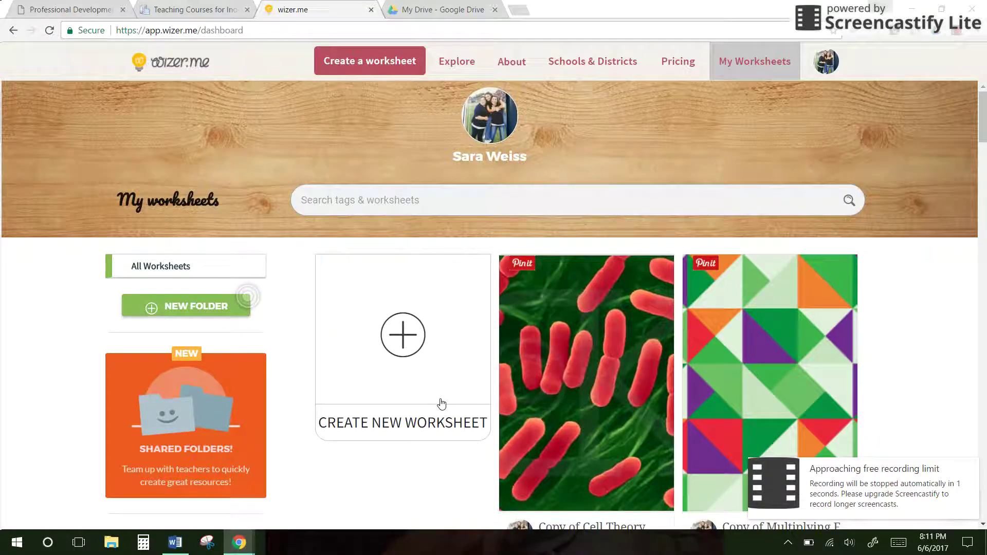